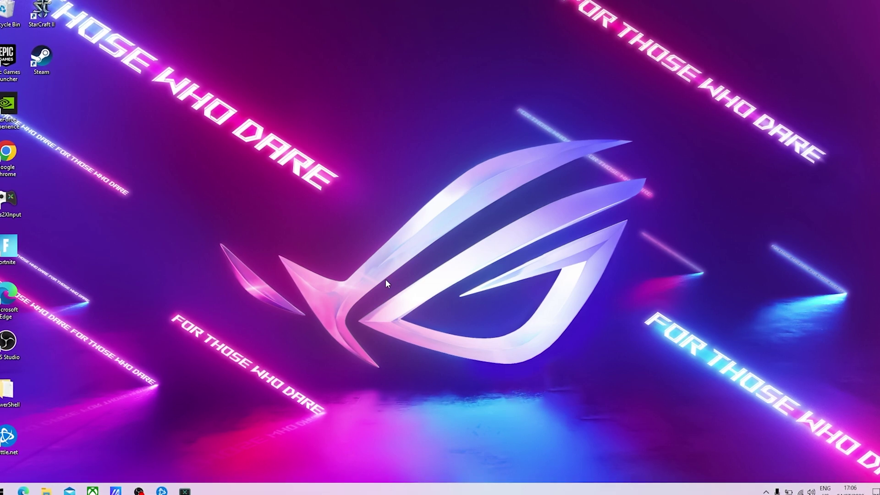
# - Launch Resource Monitor from a Start search for 're'
pyautogui.press('super')
pyautogui.write('resou')
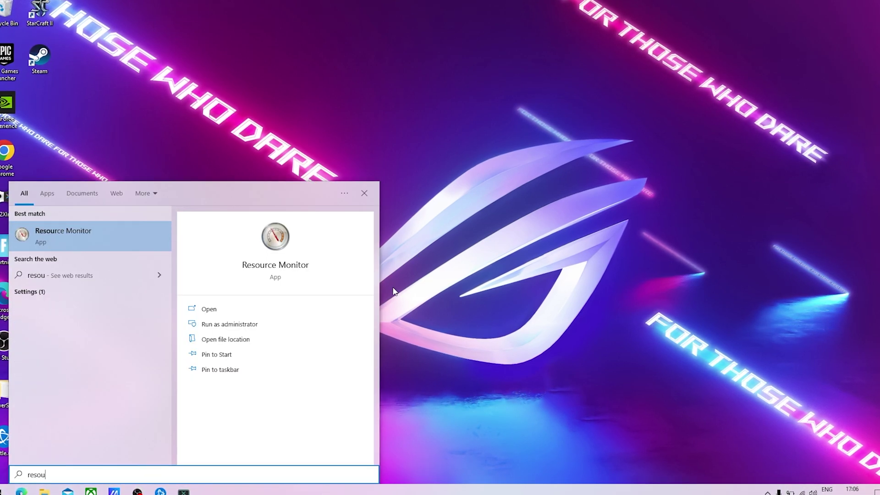
pyautogui.click(68, 236)
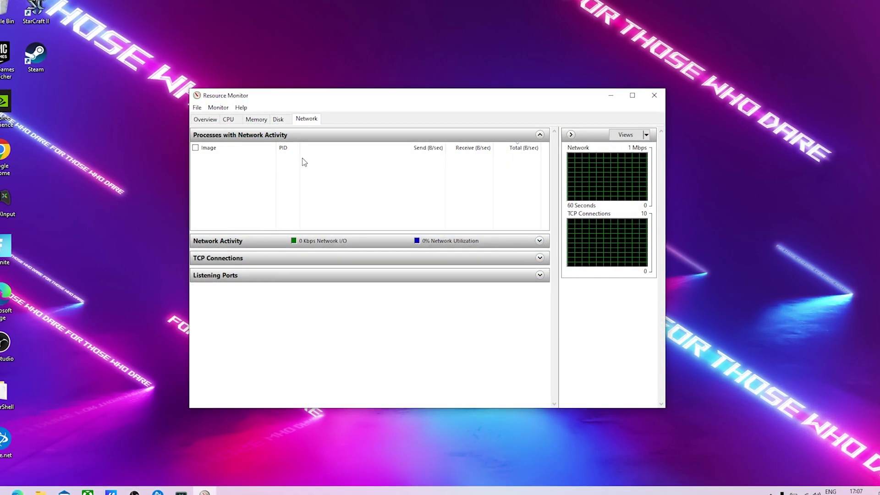
# - Show the Network tab's per-process activity and graphs, then enlarge and reposition the window
pyautogui.click(217, 122)
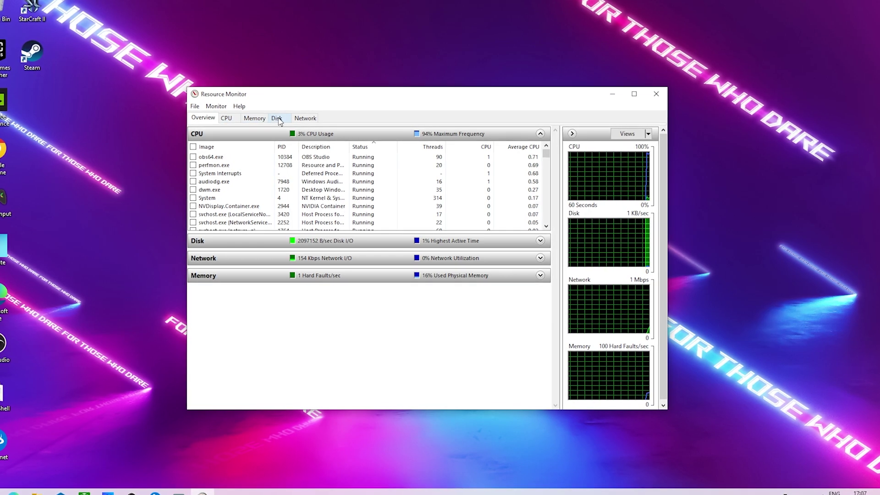
pyautogui.click(304, 118)
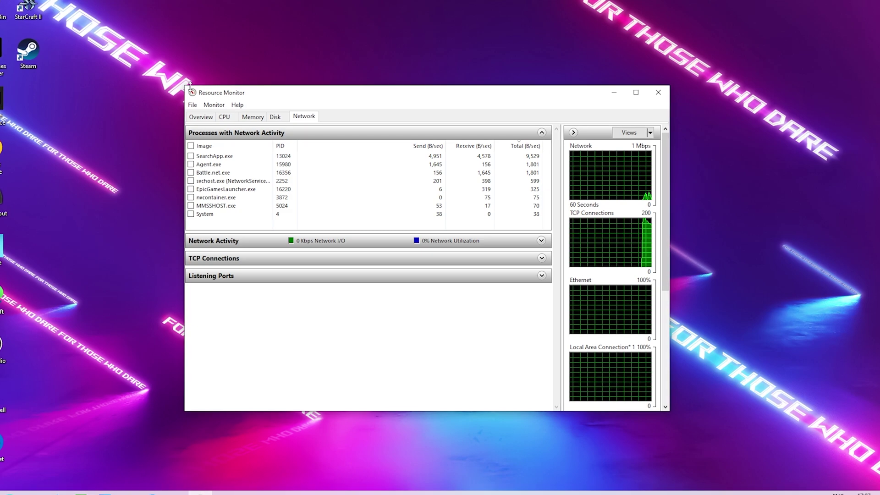
pyautogui.moveTo(190, 86); pyautogui.dragTo(112, 44)
pyautogui.moveTo(233, 52); pyautogui.dragTo(283, 79)
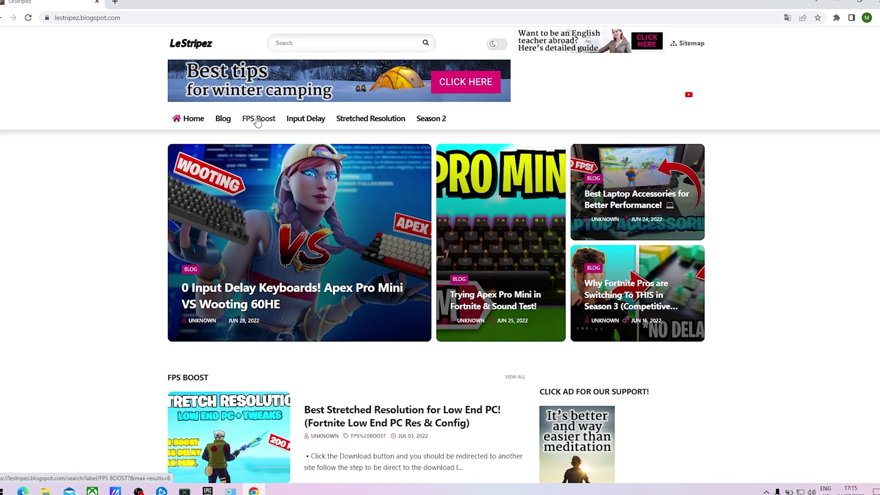
# - Open the Input Delay post '3 Methods To LOWER Ping in Fortnite!' and scroll to its download links
pyautogui.click(297, 120)
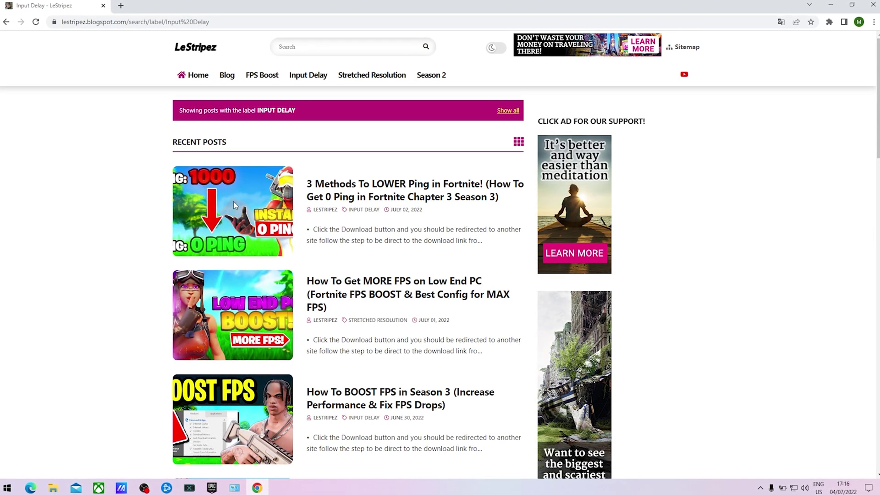
pyautogui.click(362, 227)
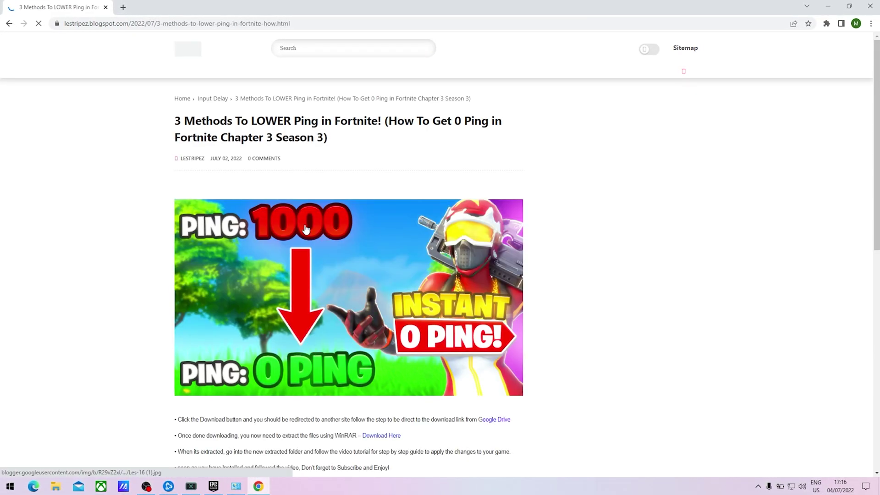
pyautogui.scroll(-3, 306, 224)
pyautogui.scroll(-5, 306, 224)
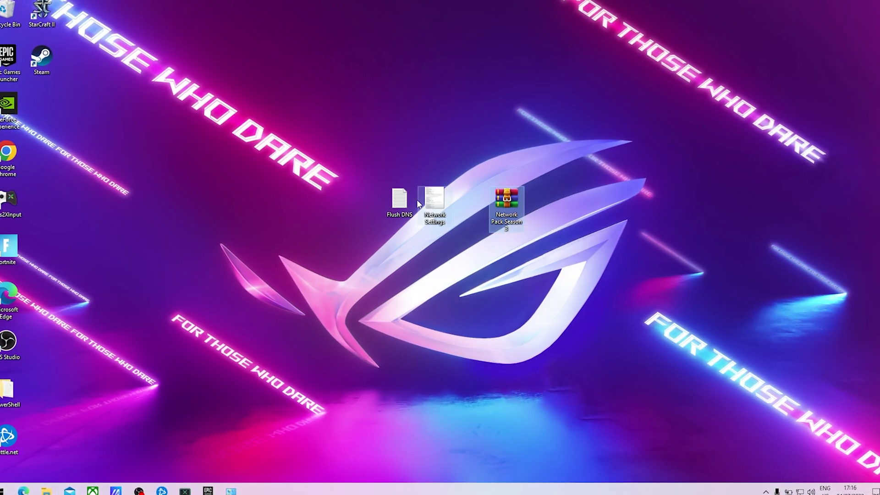
# - Open Network Settings.png from the desktop in Photos
pyautogui.click(409, 165)
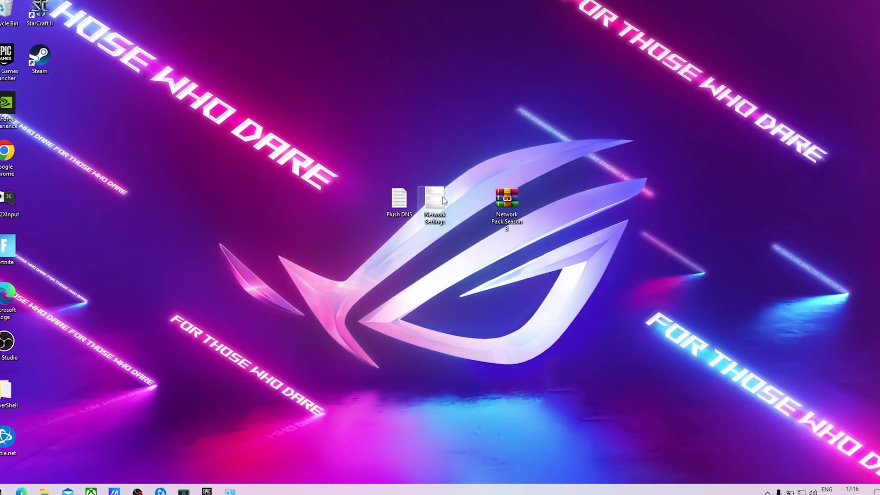
pyautogui.doubleClick(441, 200)
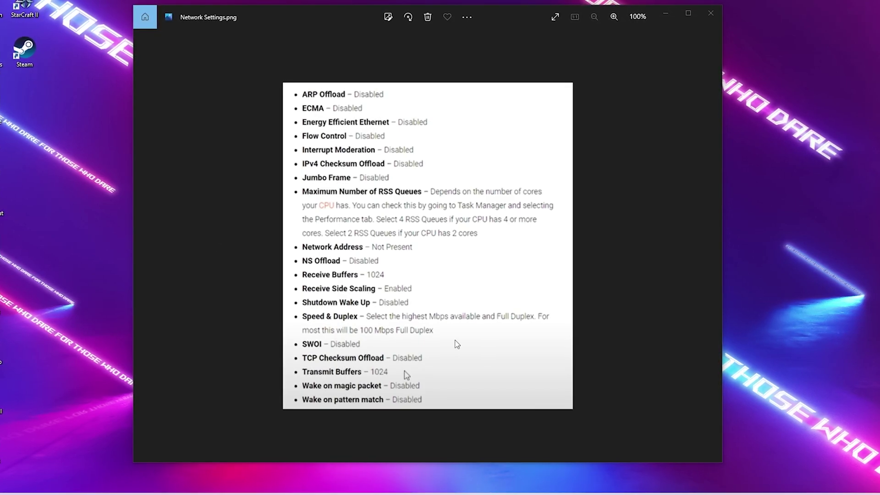
# - Open Network Connections through a Start search for 'network co'
pyautogui.press('super')
pyautogui.write('network c')
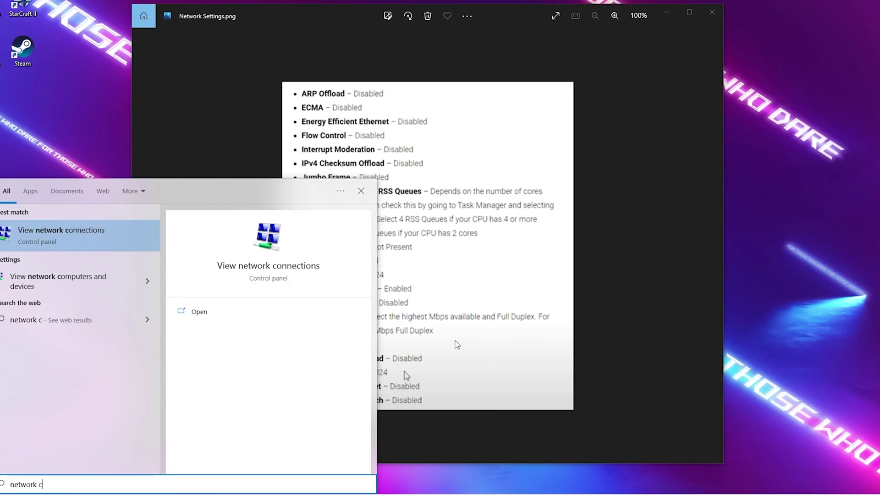
pyautogui.write('o')
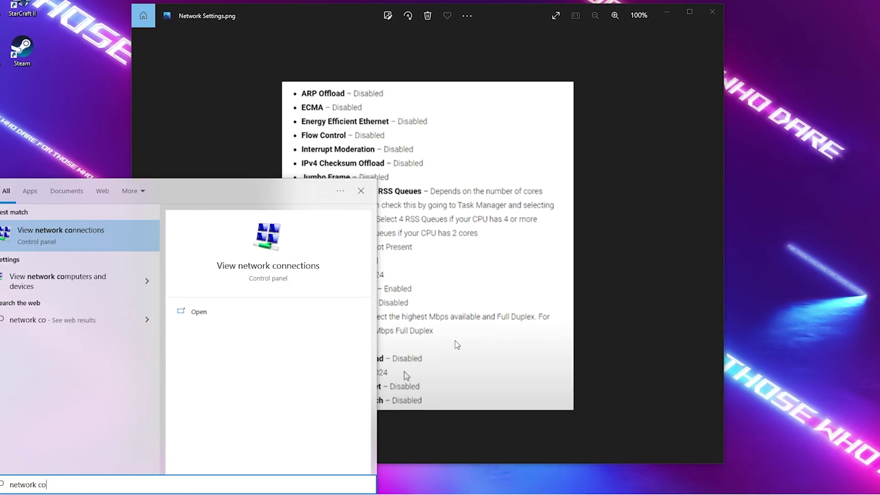
pyautogui.click(59, 237)
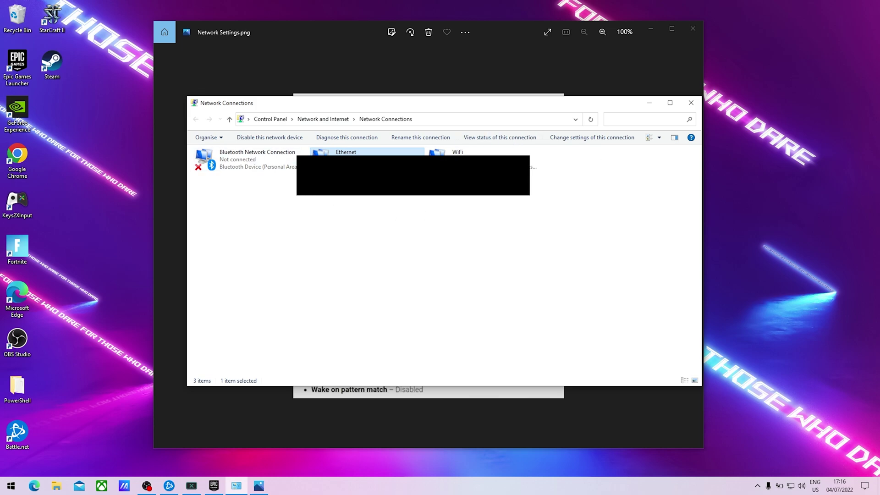
# - Open the Ethernet connection's properties, then the Realtek adapter's Advanced configuration tab
pyautogui.rightClick(317, 195)
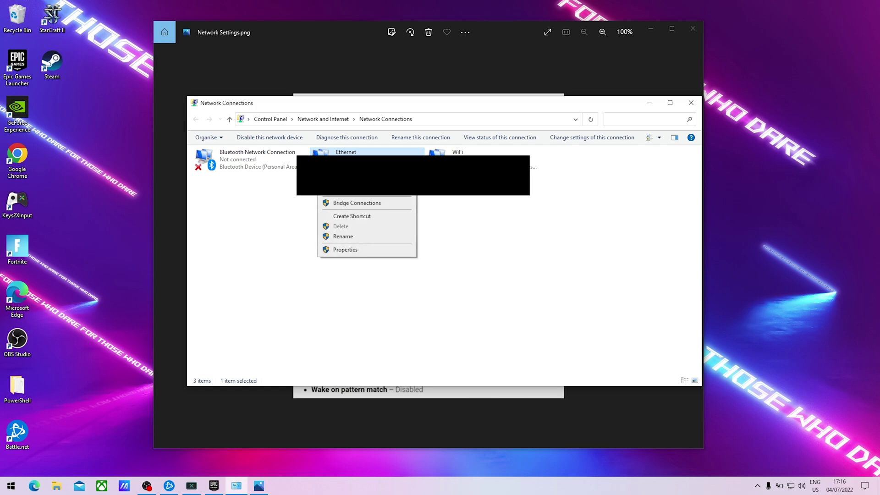
pyautogui.click(339, 251)
pyautogui.moveTo(343, 143); pyautogui.dragTo(477, 121)
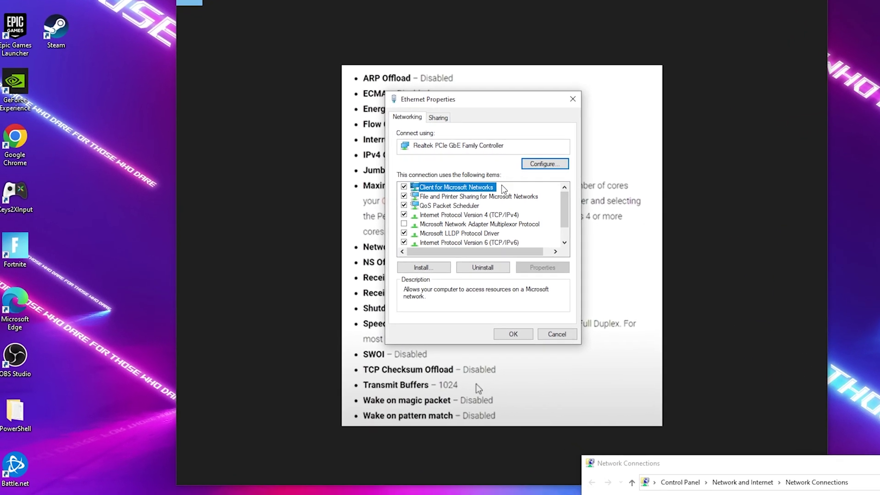
pyautogui.click(561, 161)
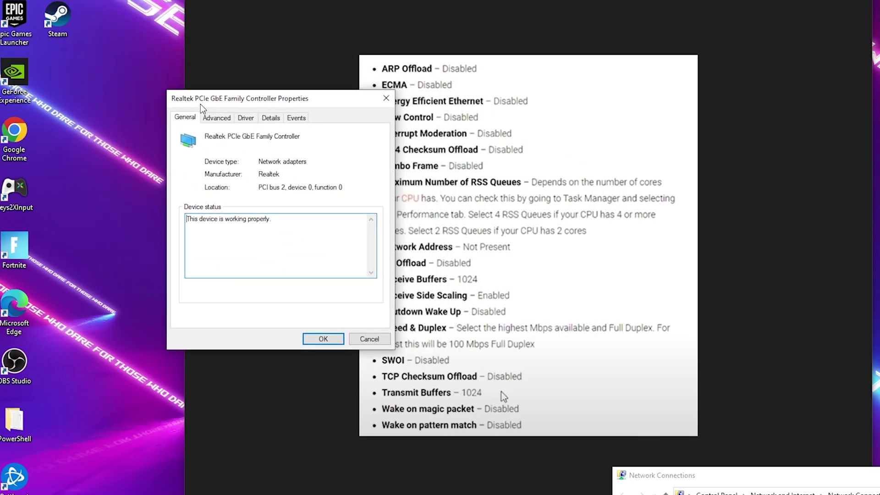
pyautogui.click(225, 122)
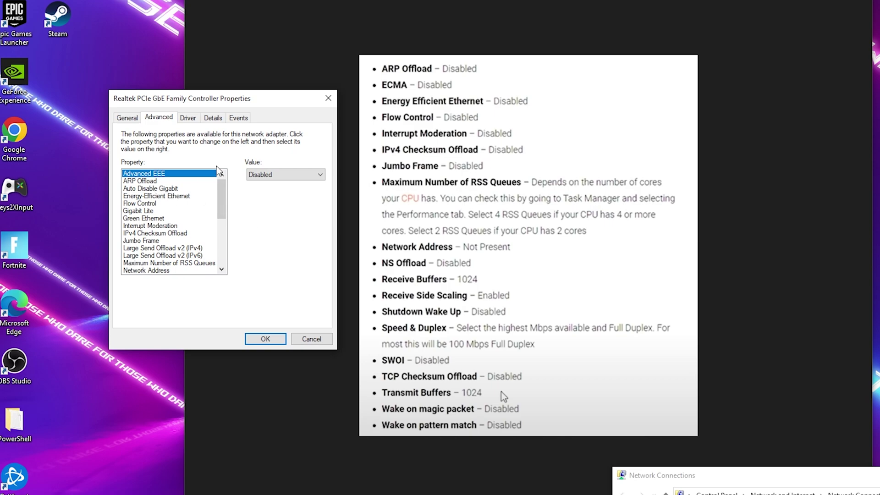
# - Keep ARP Offload Disabled and set Flow Control to Disabled
pyautogui.click(183, 181)
pyautogui.click(284, 175)
pyautogui.click(270, 189)
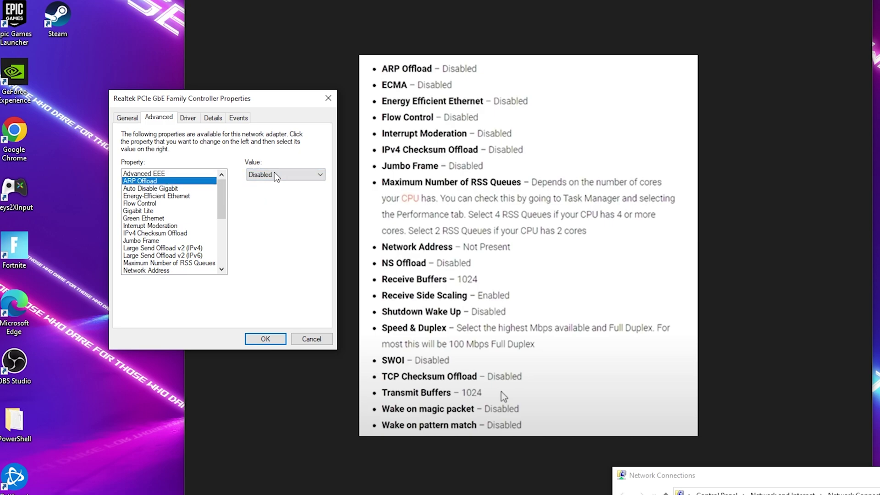
pyautogui.click(161, 195)
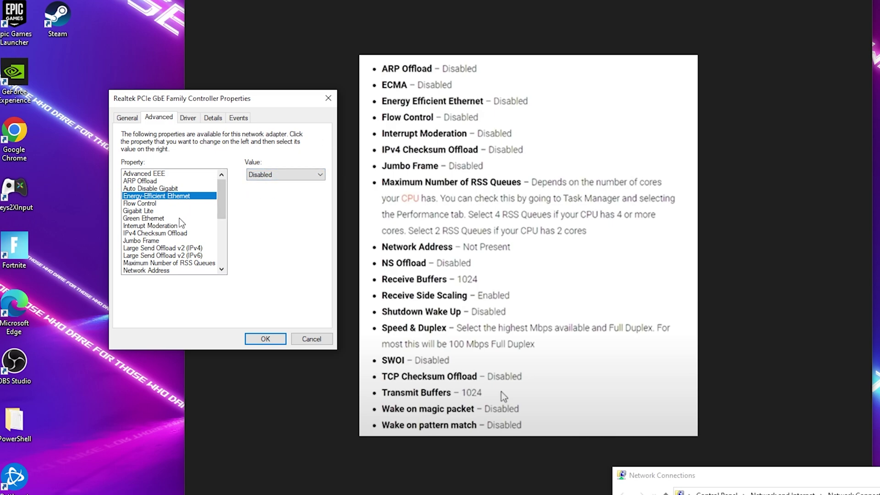
pyautogui.click(157, 205)
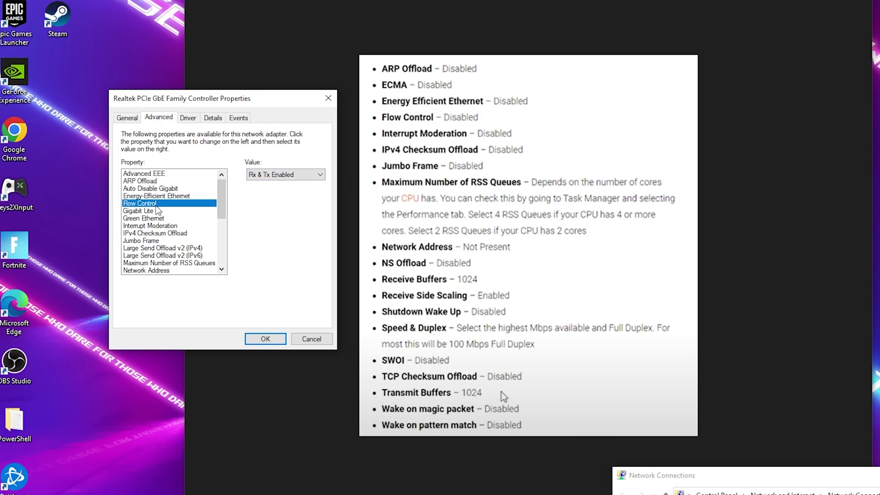
pyautogui.click(267, 175)
pyautogui.click(263, 187)
pyautogui.scroll(-2, 199, 185)
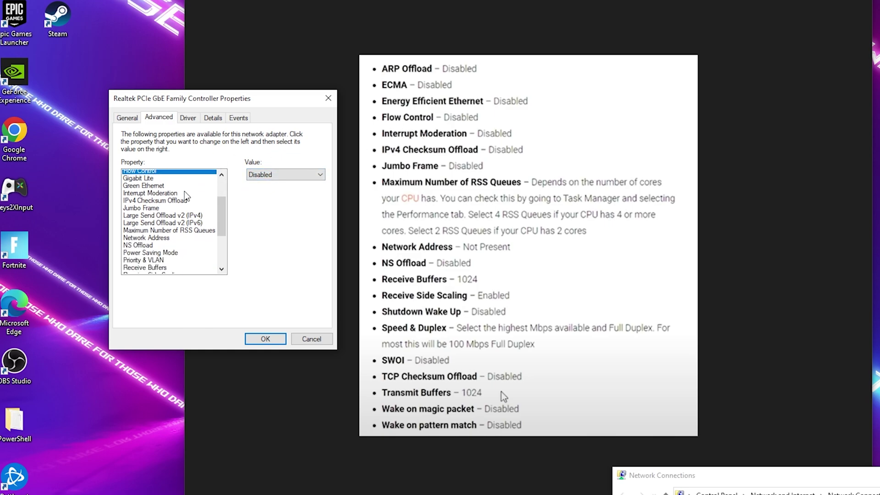
# - Set Interrupt Moderation and IPv4 Checksum Offload to Disabled
pyautogui.click(138, 182)
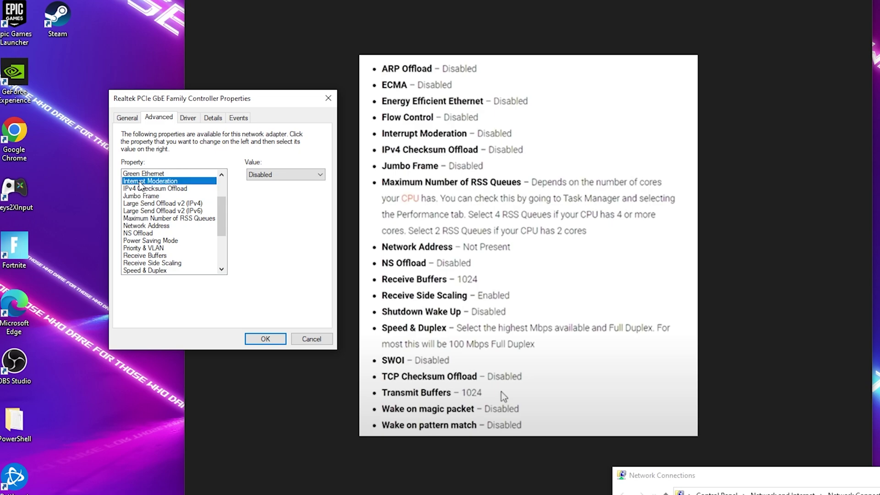
pyautogui.click(259, 176)
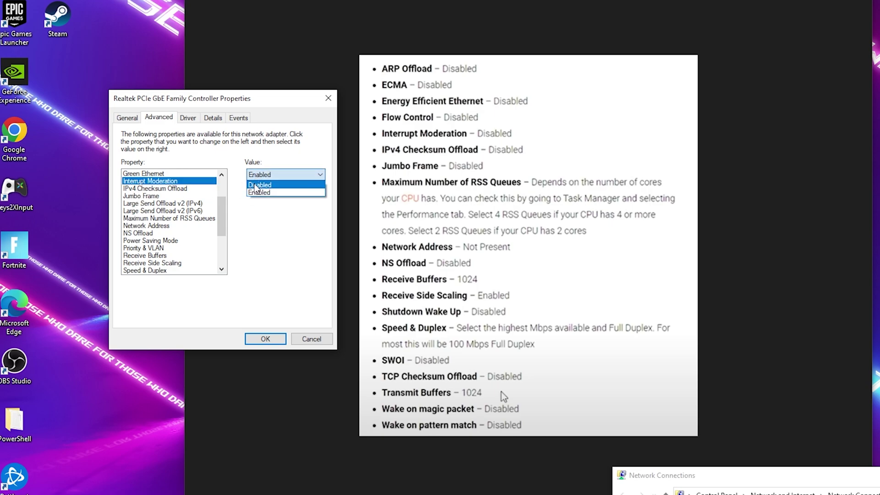
pyautogui.click(257, 186)
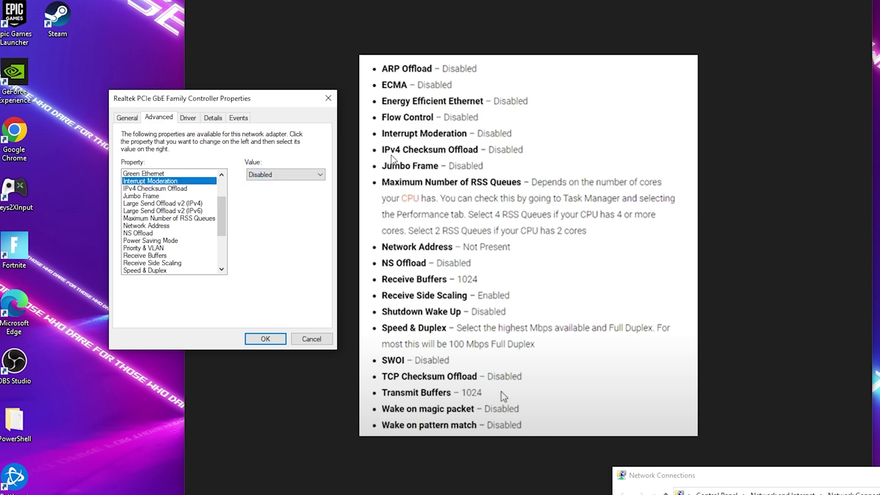
pyautogui.scroll(-1, 190, 207)
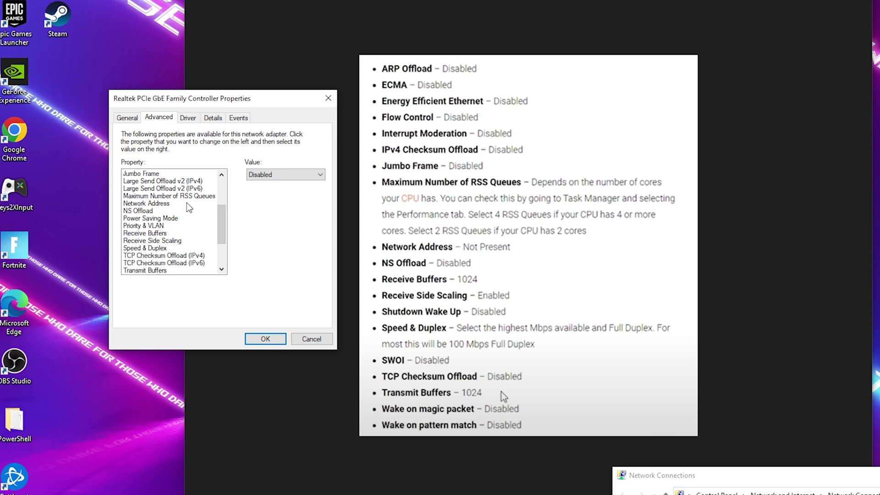
pyautogui.scroll(-2, 156, 222)
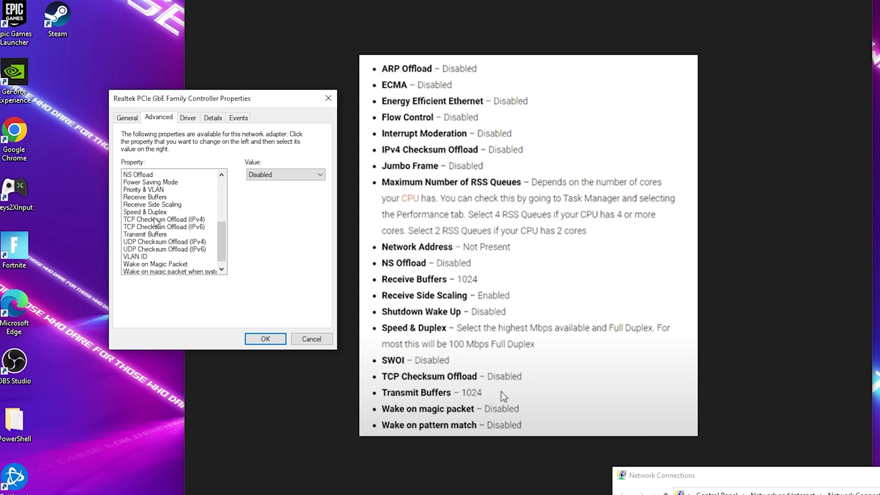
pyautogui.scroll(4, 156, 222)
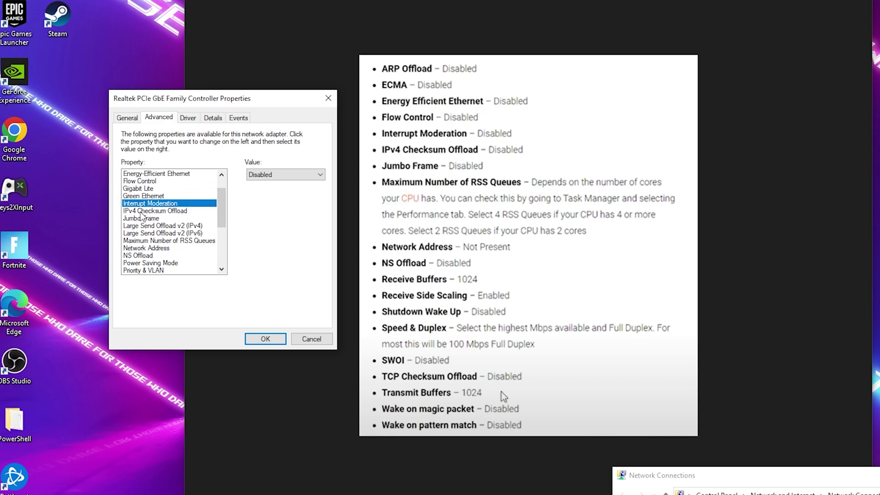
pyautogui.click(142, 212)
pyautogui.click(295, 176)
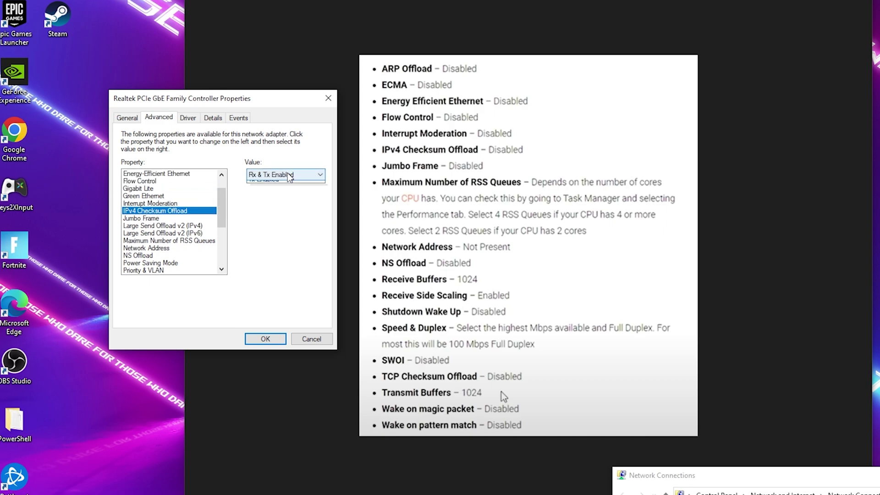
pyautogui.click(271, 185)
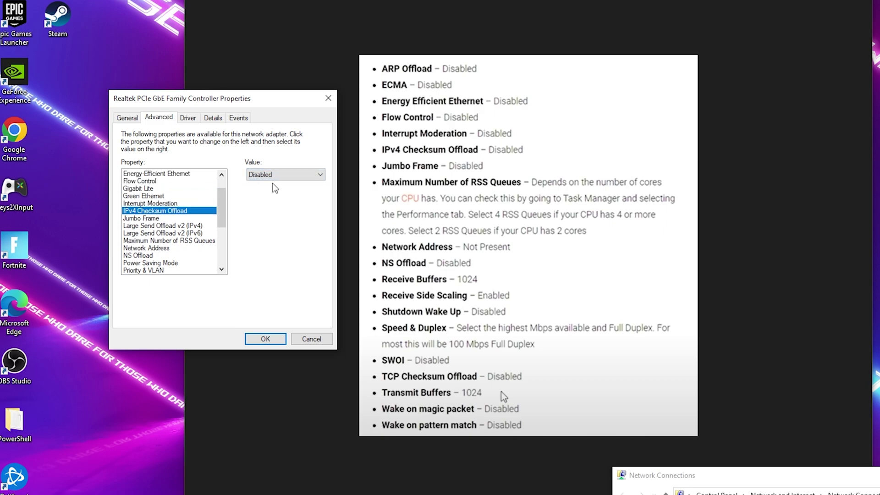
# - Check Jumbo Frame, keep Maximum Number of RSS Queues at 4 Queues, and check Network Address
pyautogui.click(160, 218)
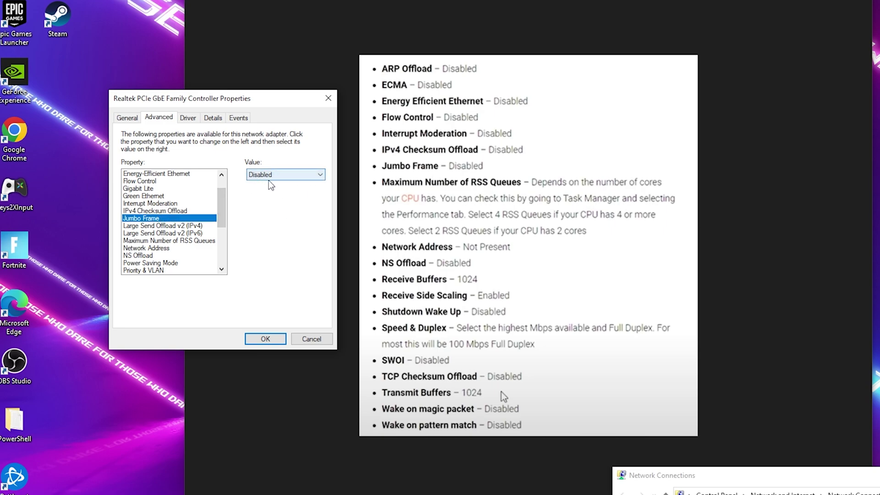
pyautogui.press('Down')
pyautogui.press('Down')
pyautogui.press('Down')
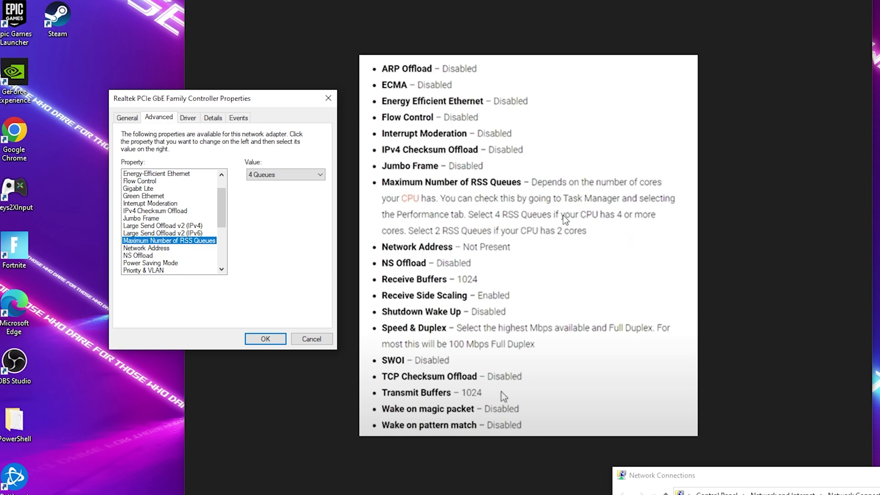
pyautogui.click(282, 175)
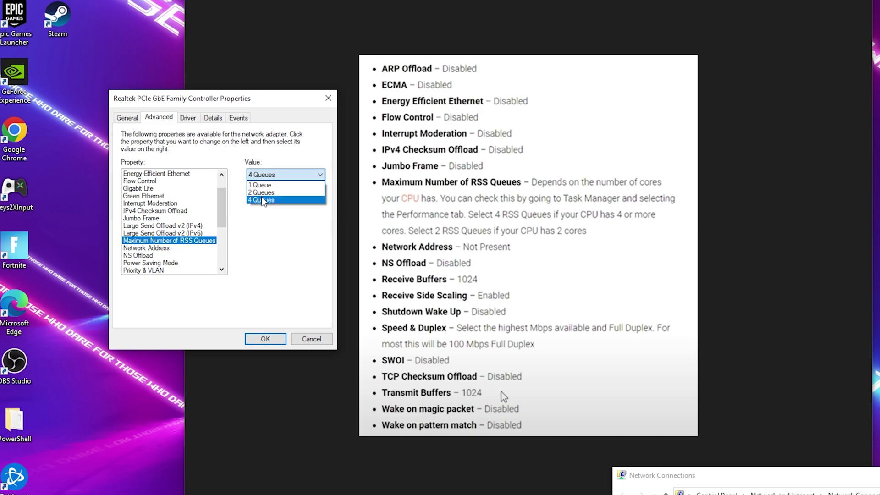
pyautogui.click(262, 206)
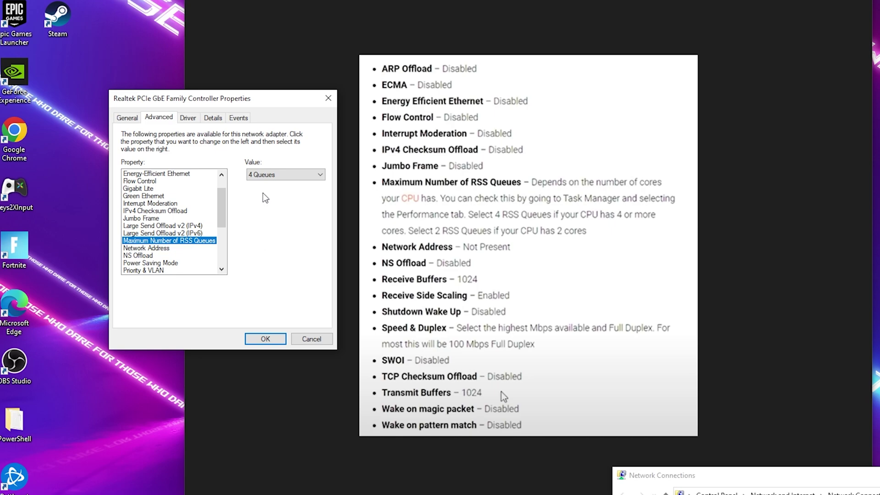
pyautogui.click(269, 180)
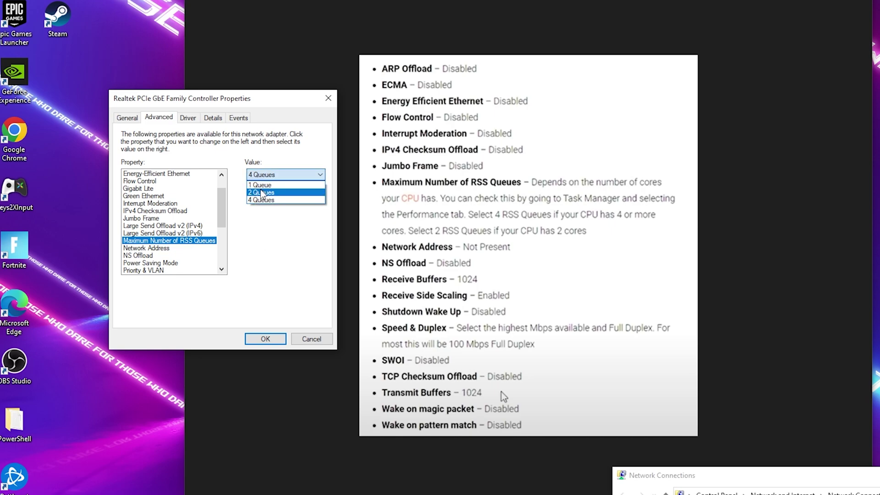
pyautogui.click(260, 216)
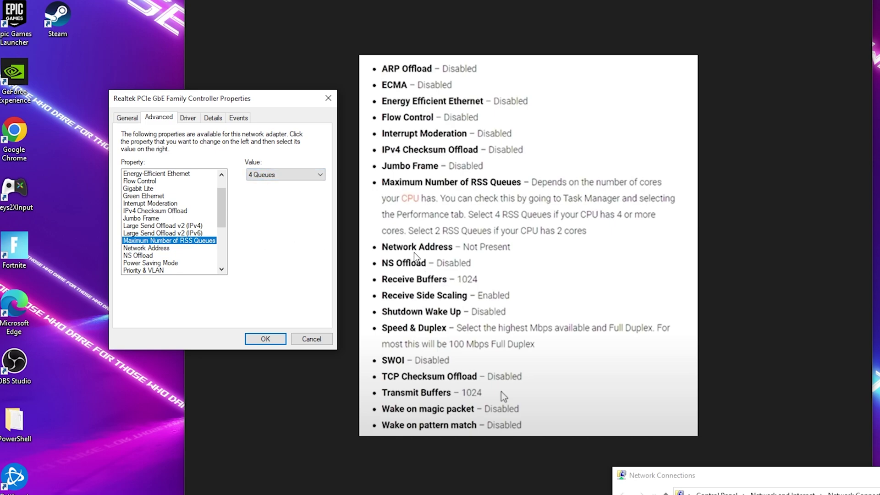
pyautogui.click(192, 247)
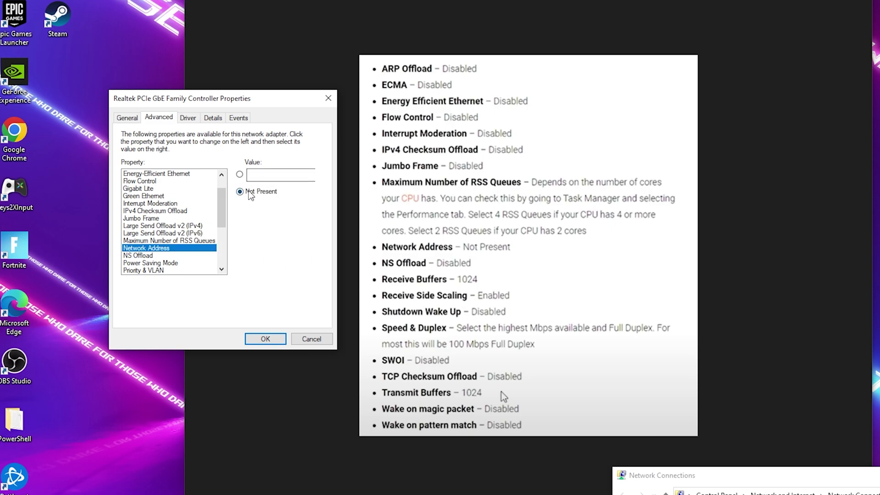
# - Set NS Offload to Disabled
pyautogui.click(159, 256)
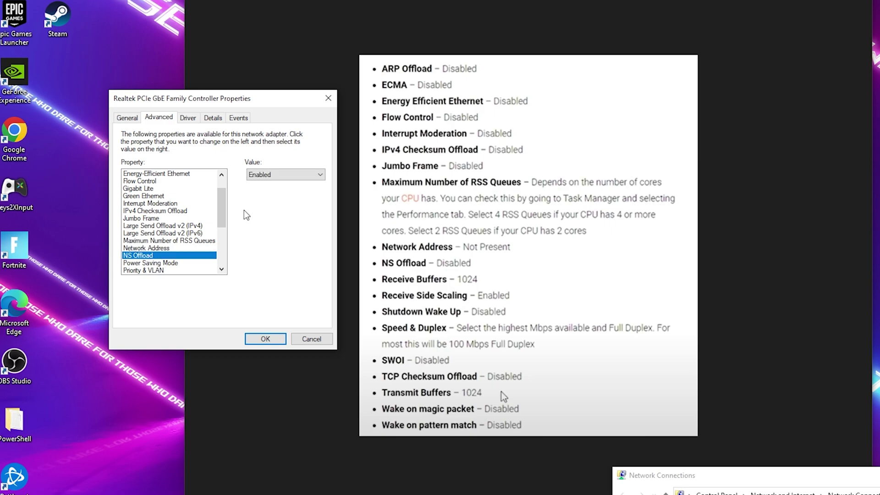
pyautogui.click(284, 175)
pyautogui.click(263, 192)
pyautogui.scroll(-1, 204, 256)
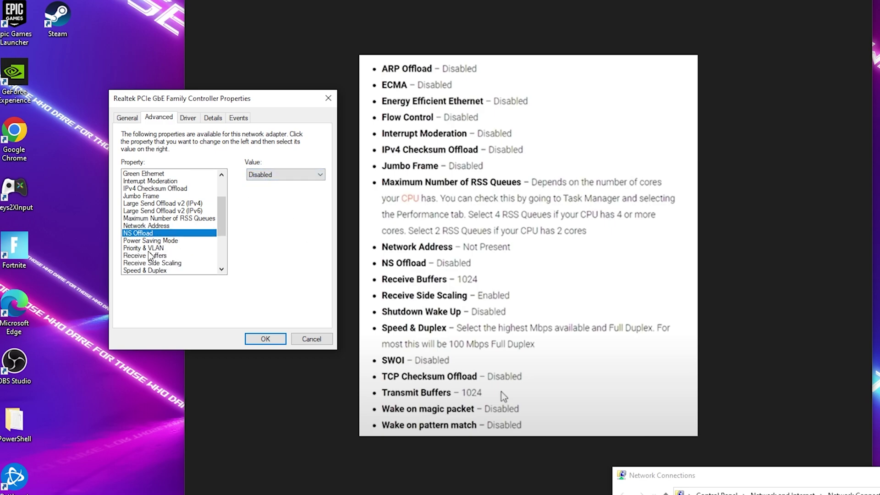
pyautogui.scroll(-1, 150, 255)
# - Replace the 512 Receive Buffers value with 10 and confirm Receive Side Scaling stays Enabled
pyautogui.click(149, 234)
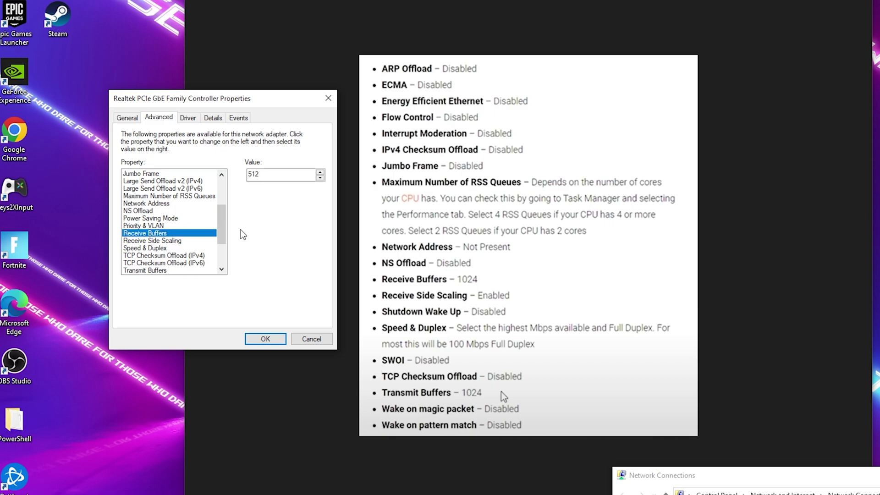
pyautogui.moveTo(281, 176); pyautogui.dragTo(122, 174)
pyautogui.write('1024')
pyautogui.click(149, 241)
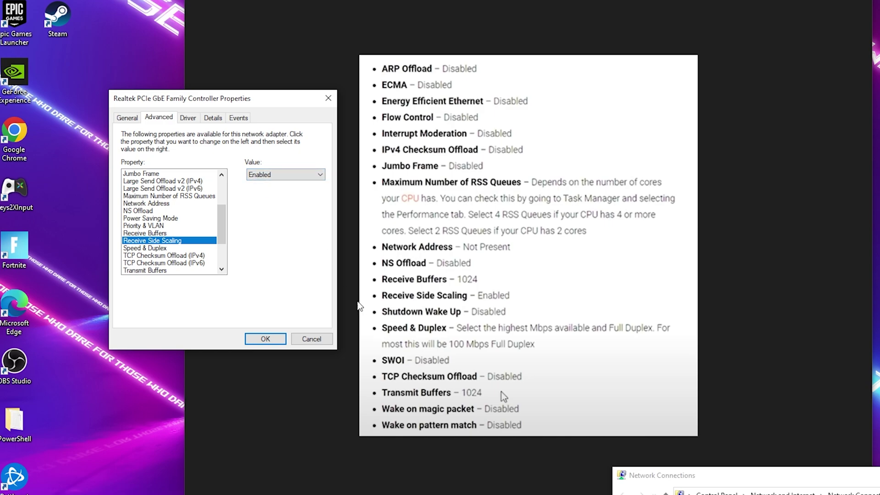
pyautogui.scroll(-1, 168, 256)
pyautogui.scroll(3, 168, 255)
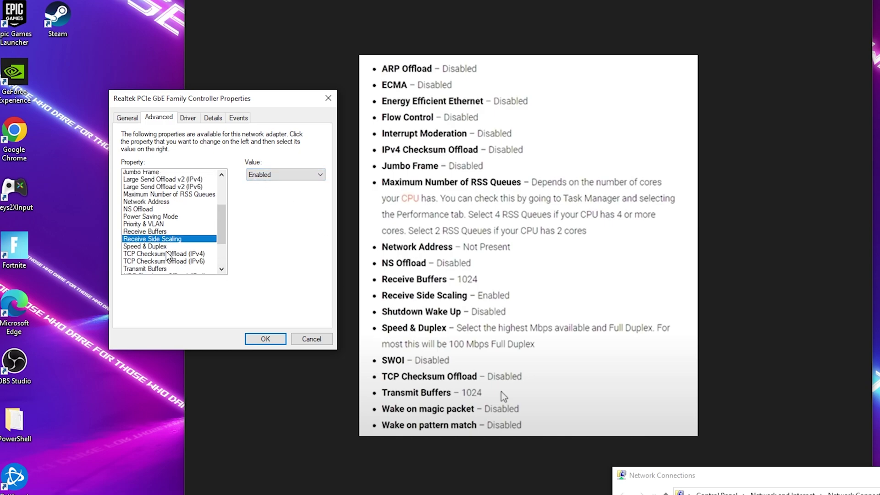
pyautogui.scroll(2, 168, 254)
pyautogui.scroll(-3, 151, 229)
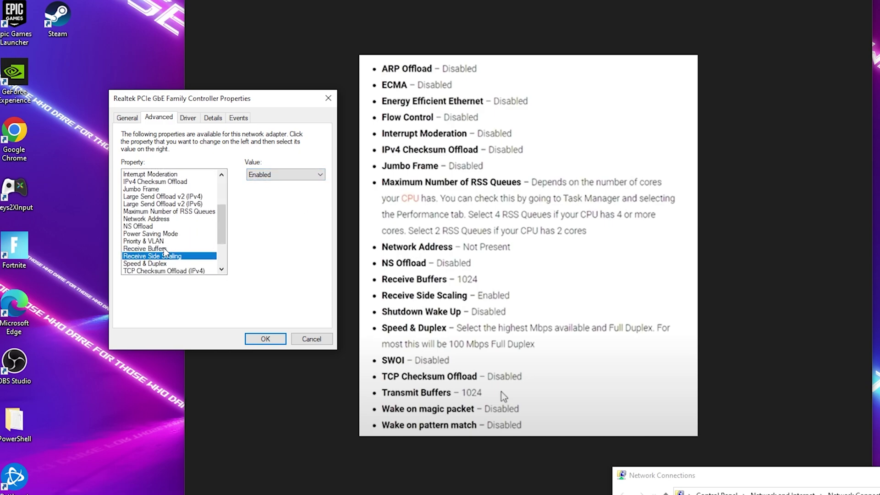
pyautogui.click(138, 225)
pyautogui.scroll(-1, 133, 211)
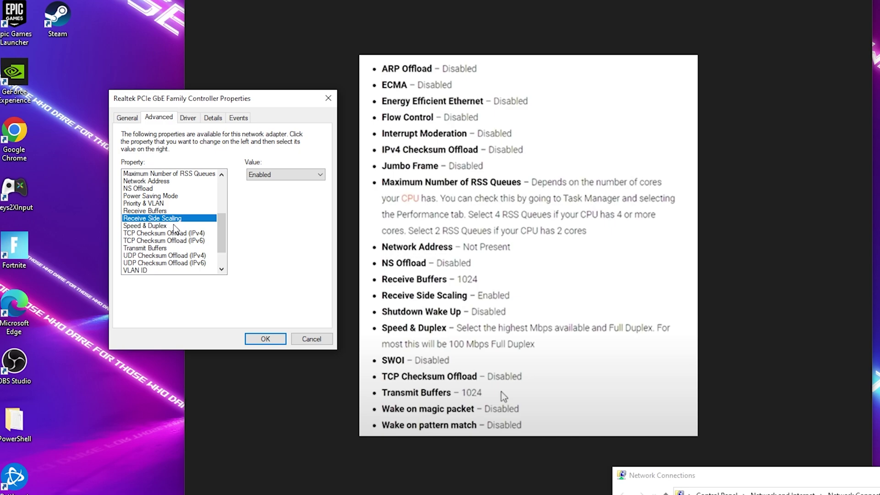
# - Set Speed & Duplex to 100 Mbps Half Duplex
pyautogui.press('Down')
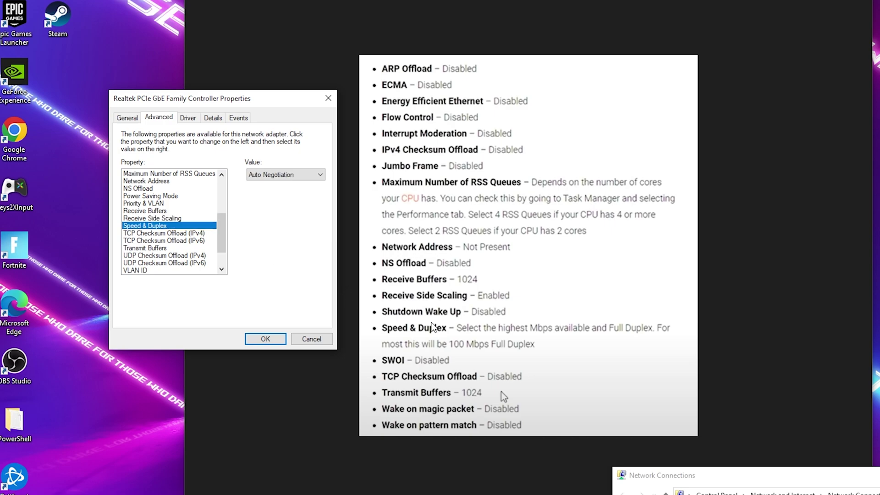
pyautogui.click(268, 176)
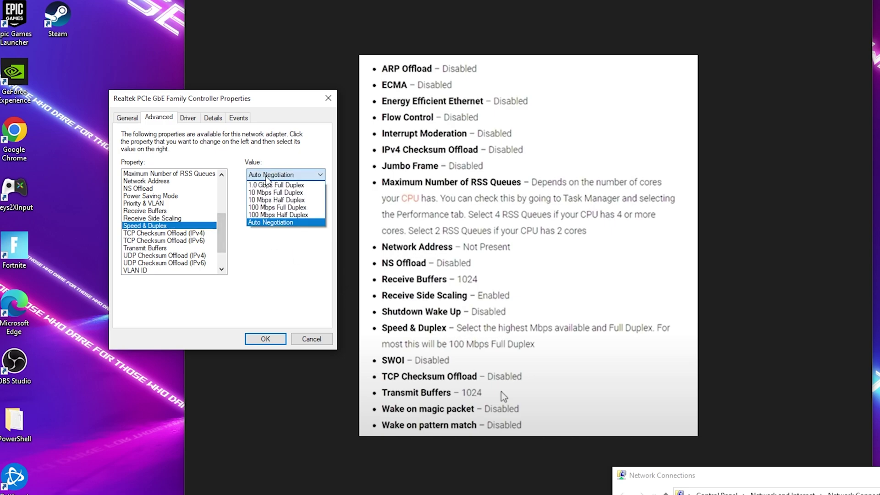
pyautogui.click(269, 214)
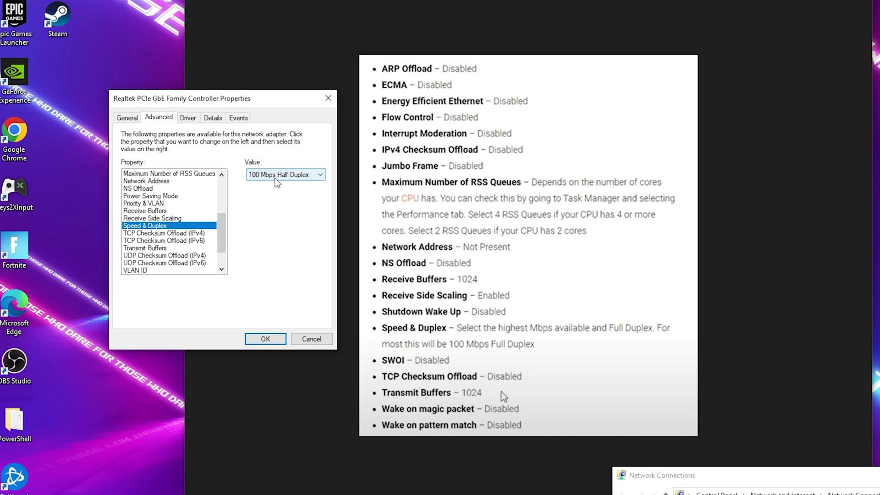
pyautogui.scroll(-1, 222, 235)
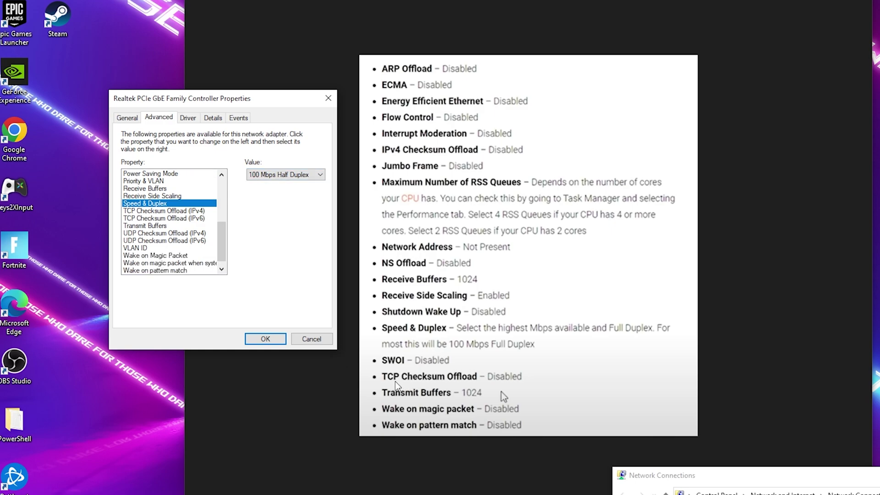
# - Disable TCP Checksum Offload (IPv4) and set Transmit Buffers from 128 to 1024
pyautogui.click(178, 211)
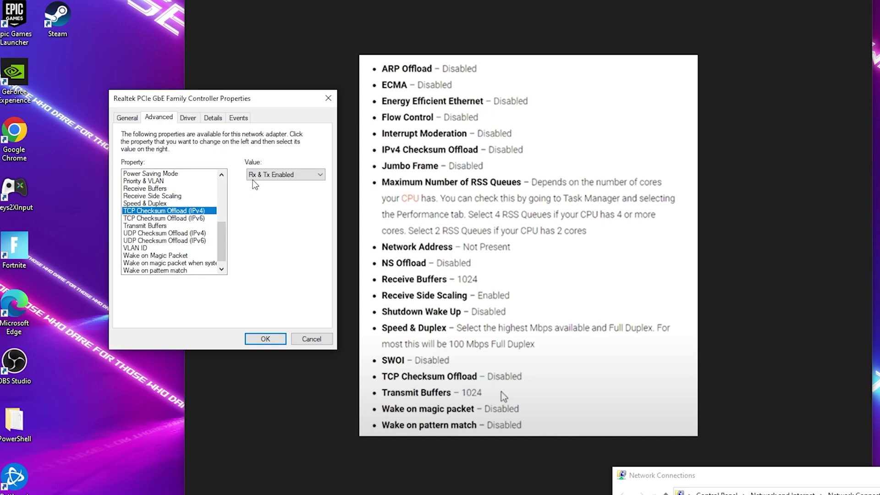
pyautogui.click(269, 175)
pyautogui.click(269, 186)
pyautogui.click(141, 226)
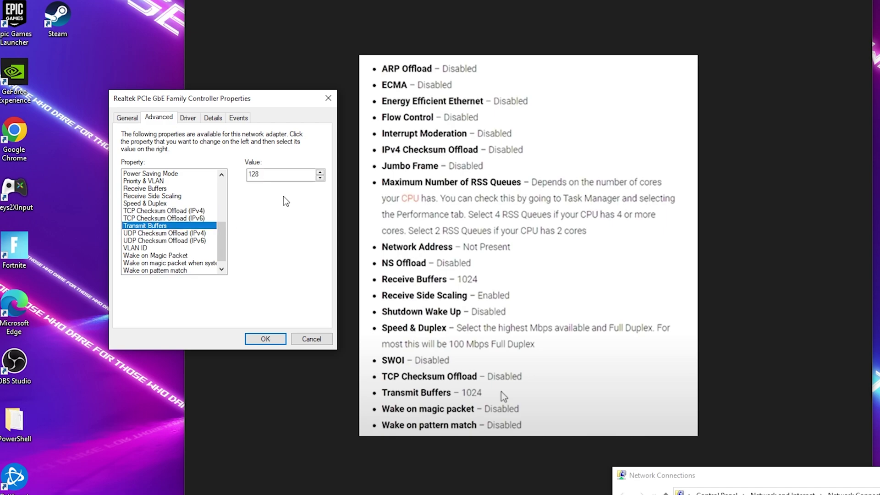
pyautogui.doubleClick(279, 177)
pyautogui.write('10')
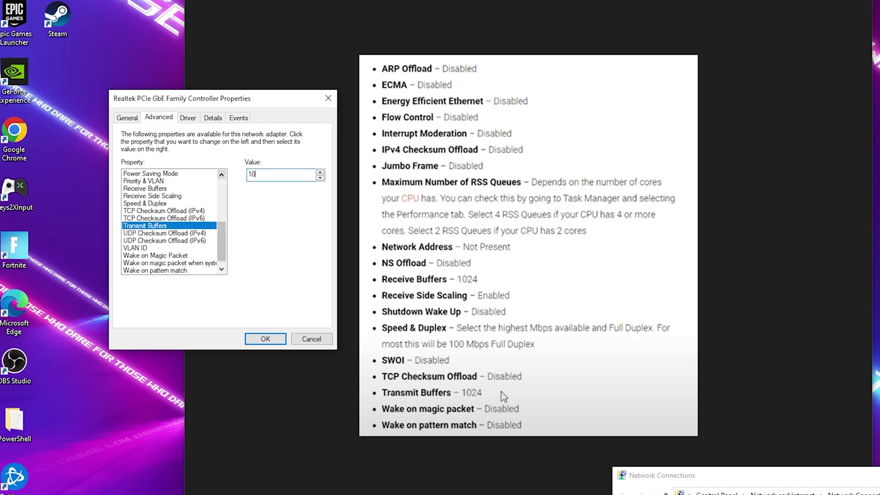
pyautogui.write('24')
# - Disable Wake on Magic Packet and Wake on pattern match, then save with OK
pyautogui.click(156, 256)
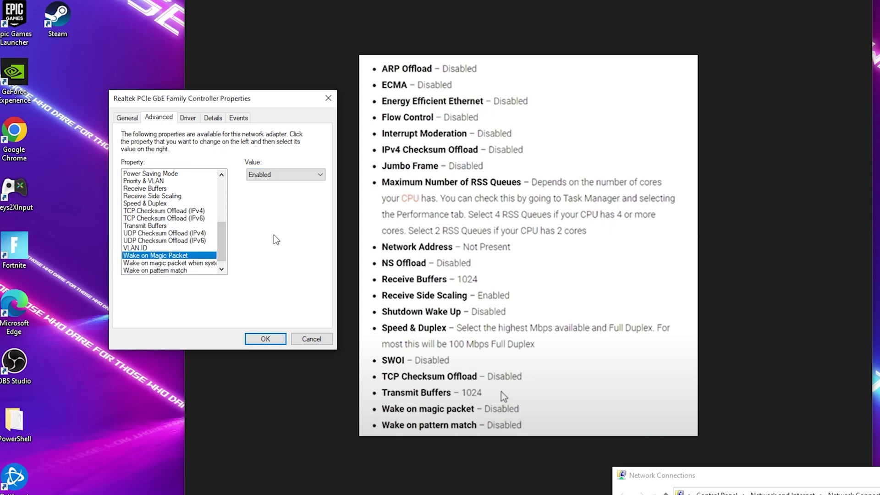
pyautogui.click(279, 175)
pyautogui.click(270, 183)
pyautogui.click(165, 269)
pyautogui.click(264, 175)
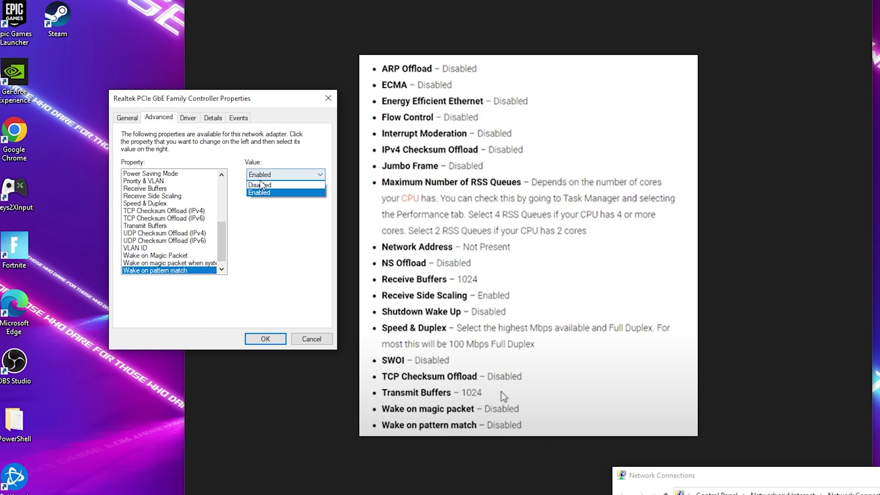
pyautogui.click(264, 192)
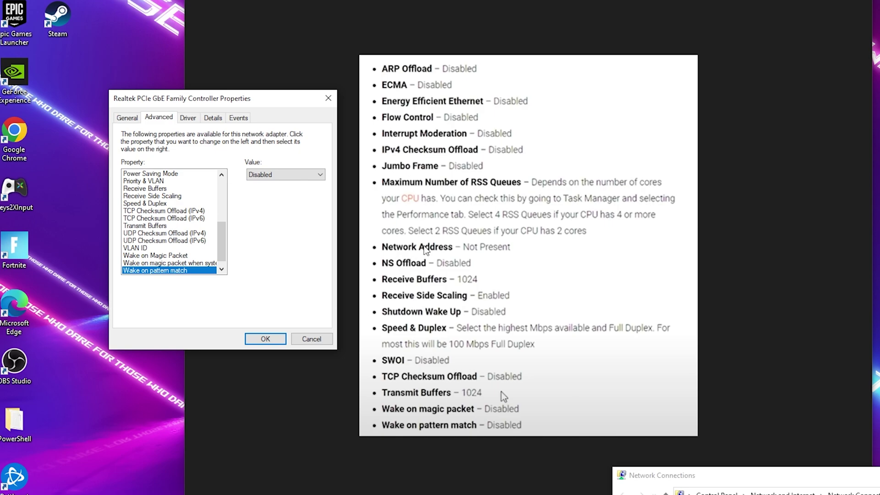
pyautogui.click(269, 340)
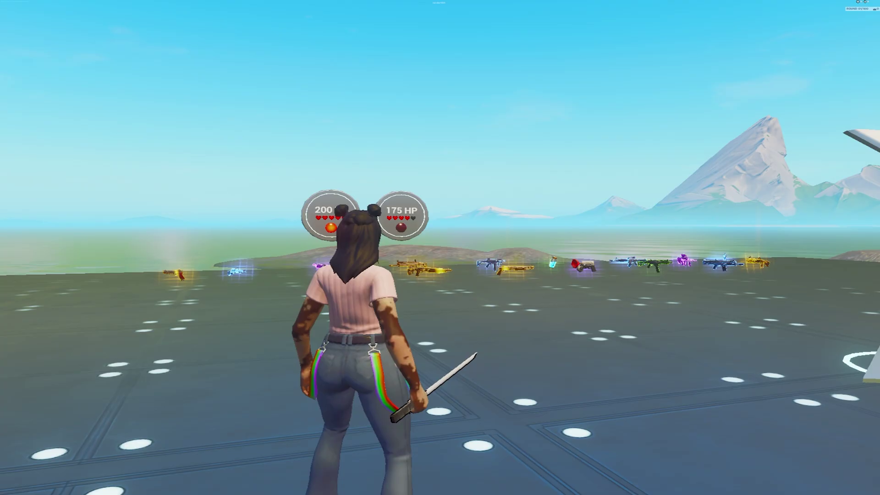
# - Turn the Reticle on in Fortnite's HUD settings and apply it
pyautogui.press('Escape')
pyautogui.click(24, 427)
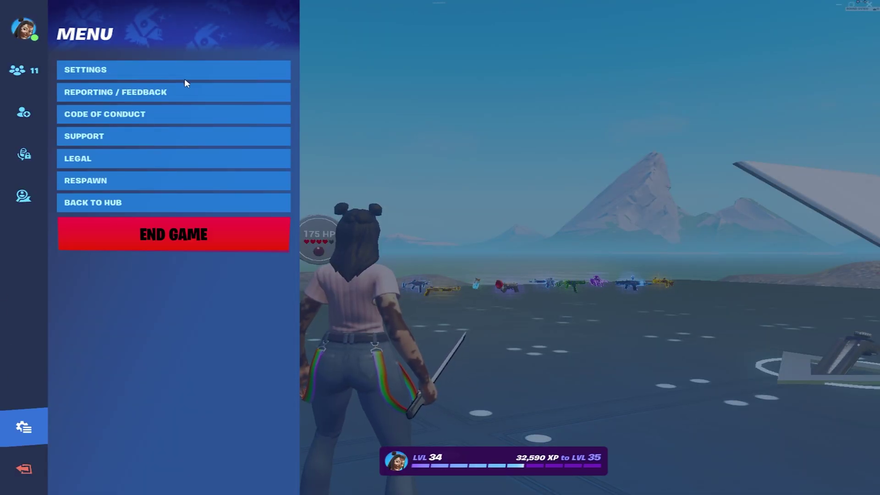
pyautogui.click(277, 69)
pyautogui.click(401, 17)
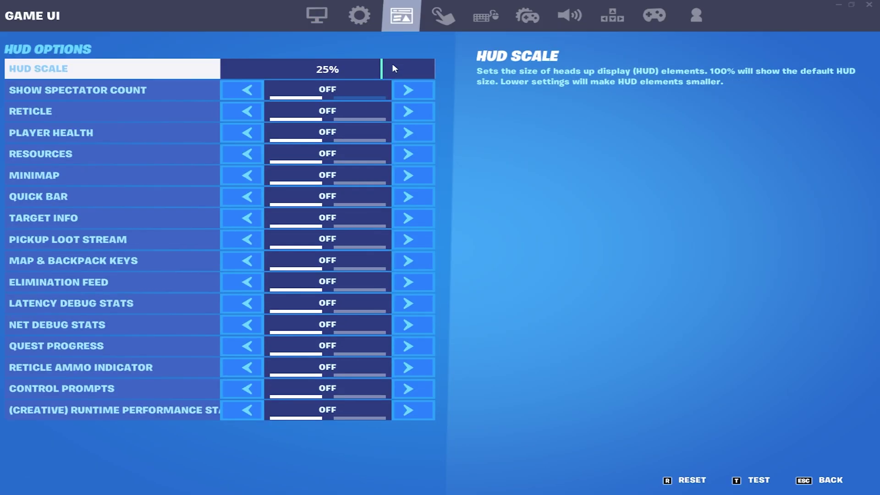
pyautogui.click(414, 115)
pyautogui.click(571, 480)
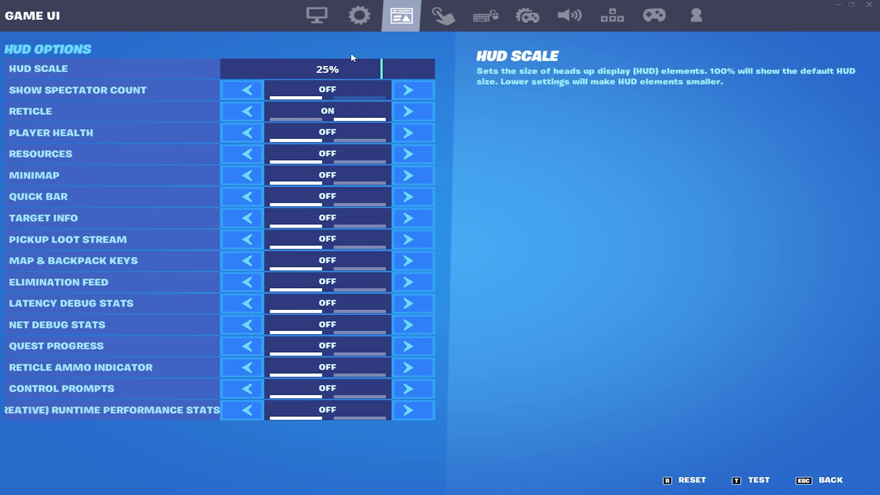
# - Set the Frame Rate Limit to 360 FPS in Video settings and apply
pyautogui.click(302, 17)
pyautogui.click(248, 110)
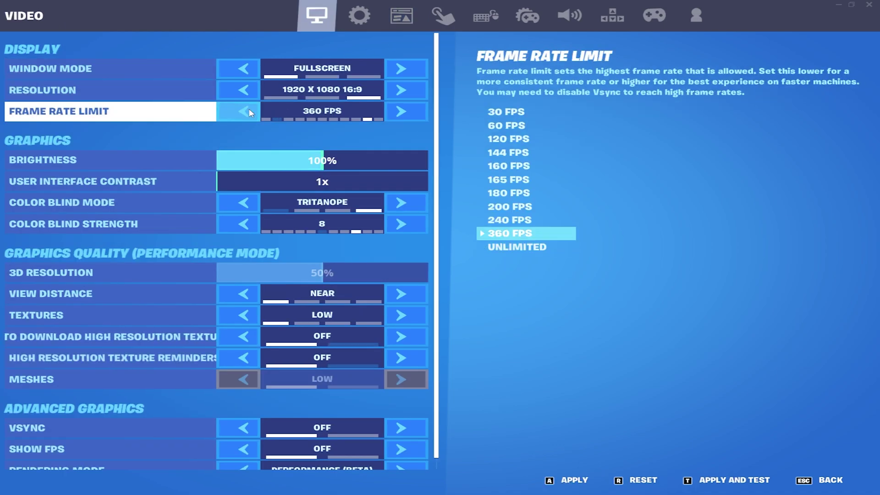
pyautogui.click(570, 479)
pyautogui.scroll(-1, 281, 340)
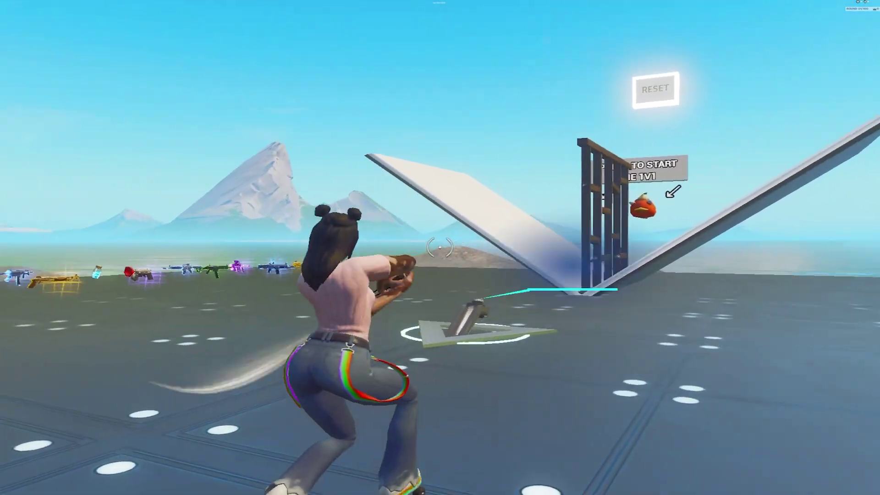
# - Run forward past the weapon row, then return to the HUD settings
pyautogui.press('w')
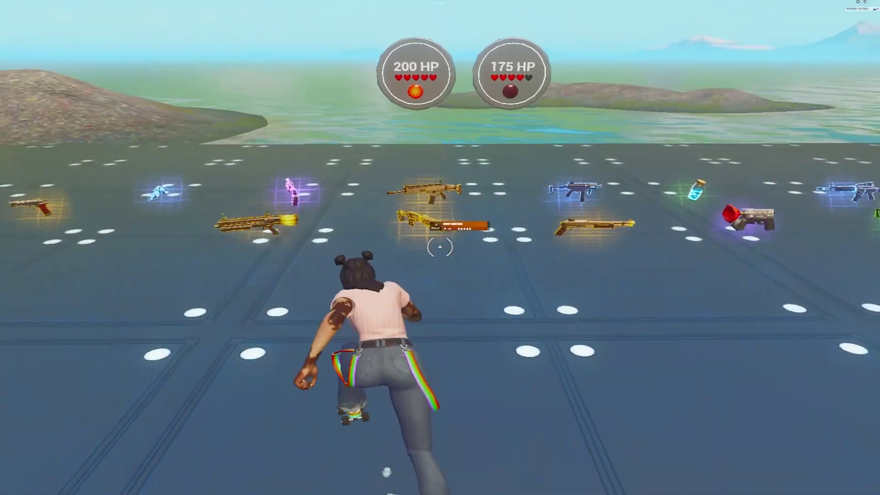
pyautogui.press('w')
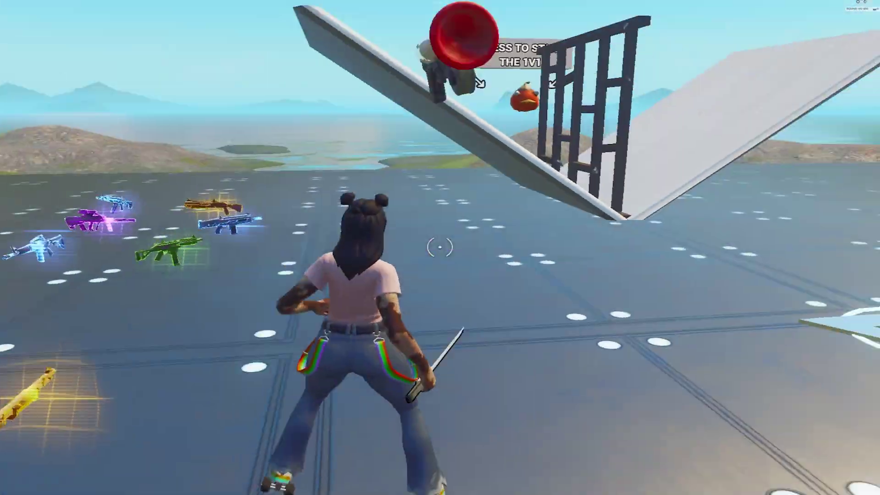
pyautogui.hotkey('shift', 'f')
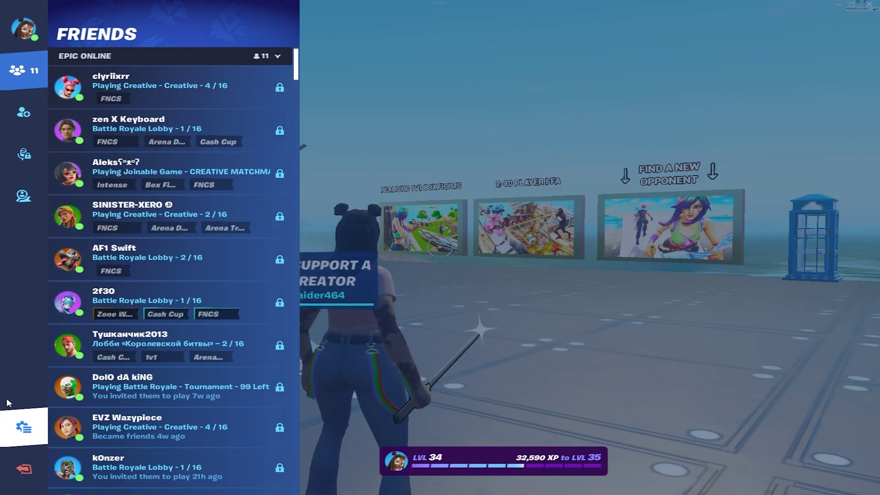
pyautogui.click(23, 426)
pyautogui.click(167, 68)
pyautogui.click(401, 15)
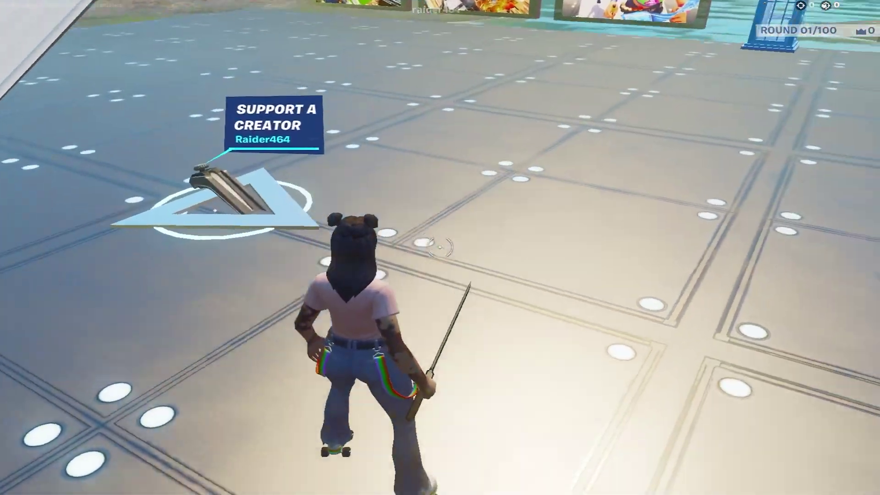
# - Turn Net Debug Stats on, apply, and play on the ramp to check ping
pyautogui.press('Escape')
pyautogui.click(22, 427)
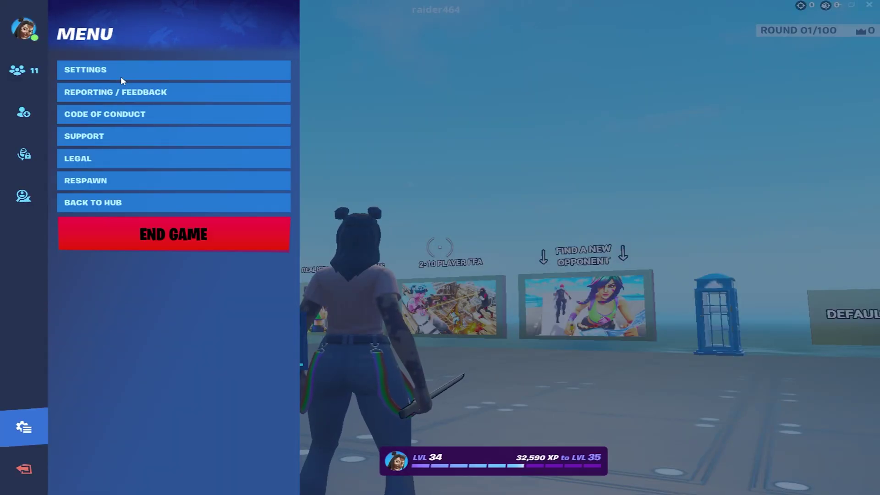
pyautogui.click(121, 78)
pyautogui.click(401, 15)
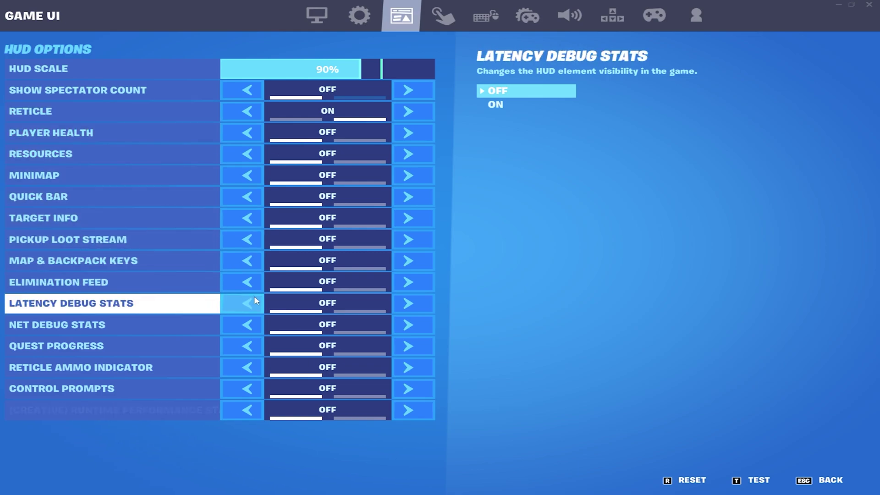
pyautogui.click(408, 325)
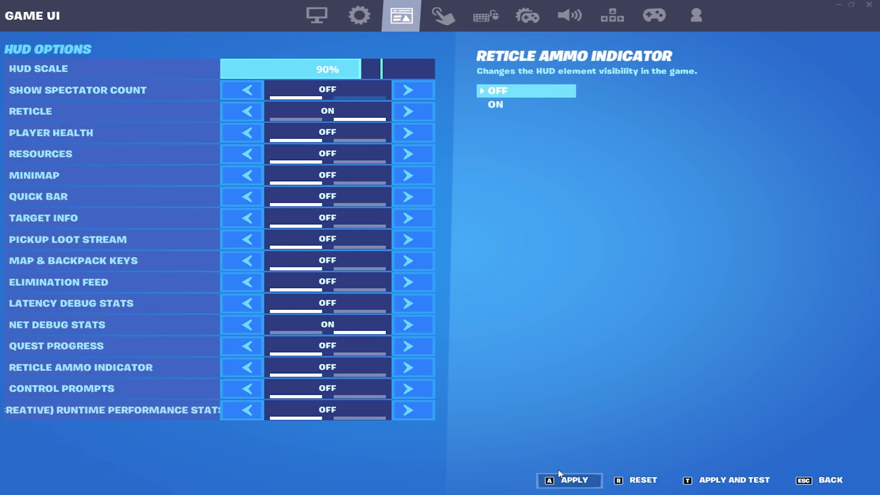
pyautogui.click(569, 480)
pyautogui.press('Escape')
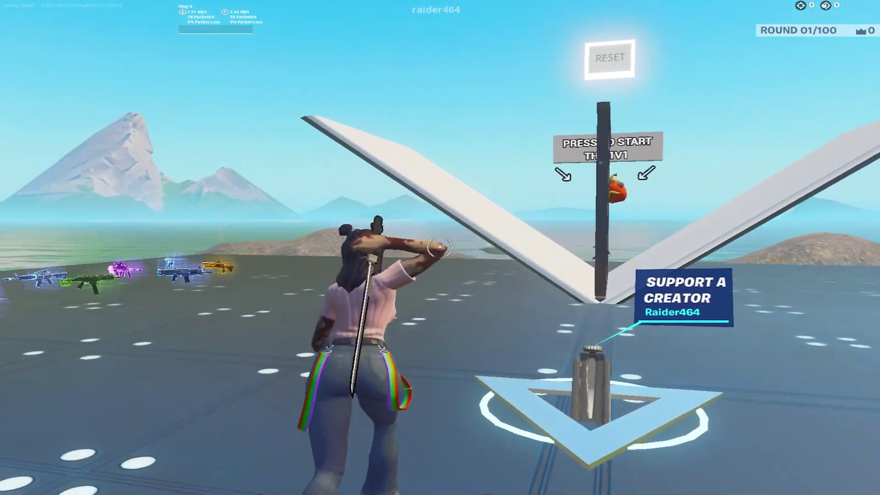
pyautogui.press('w')
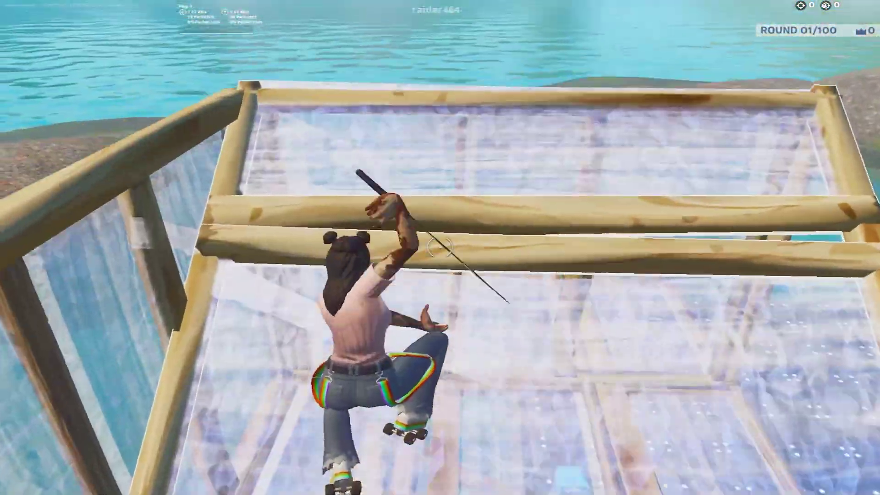
pyautogui.click(440, 248)
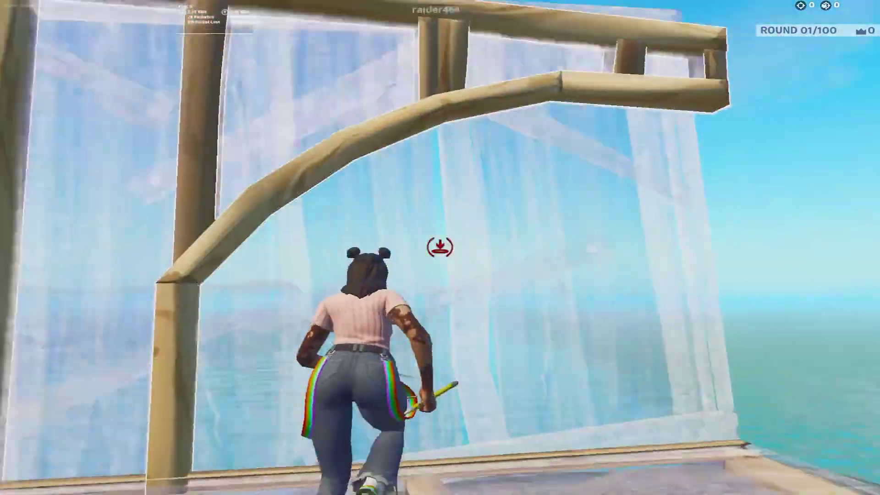
pyautogui.press('1')
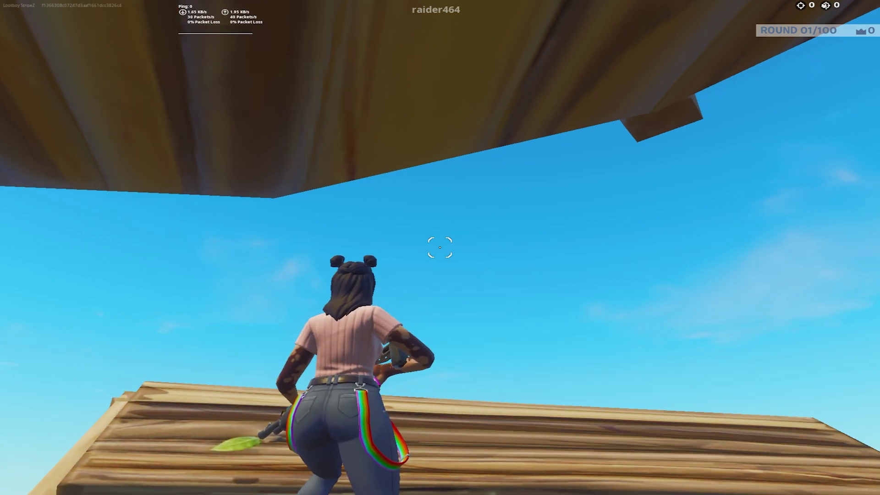
# - Check the video resolution, leaving it at 1920 x 1080, then swap weapons and reopen the menu
pyautogui.press('Escape')
pyautogui.click(87, 70)
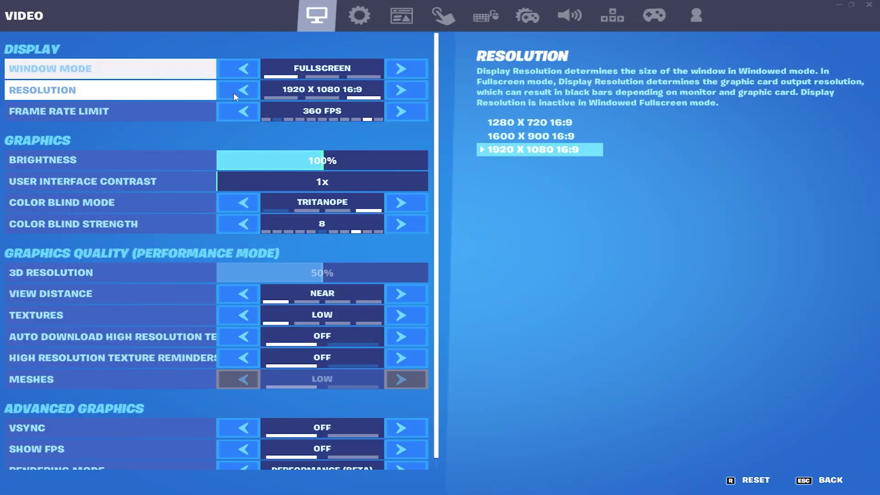
pyautogui.click(244, 89)
pyautogui.click(403, 89)
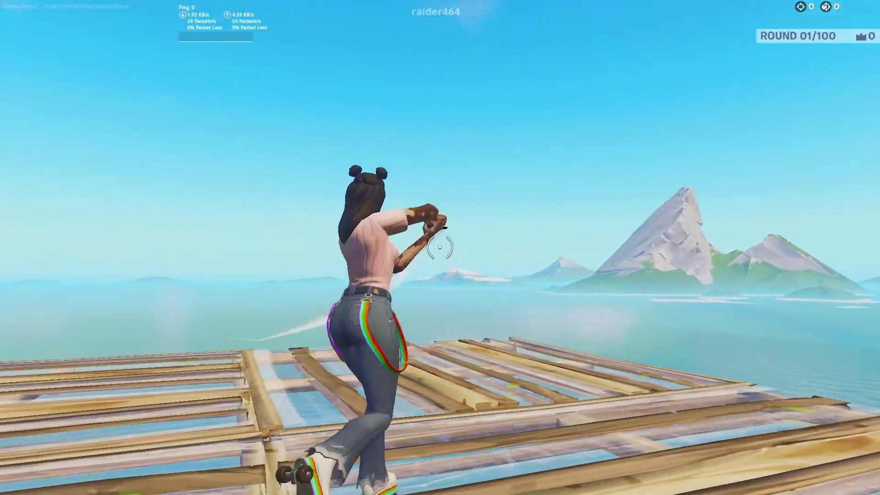
pyautogui.press('2')
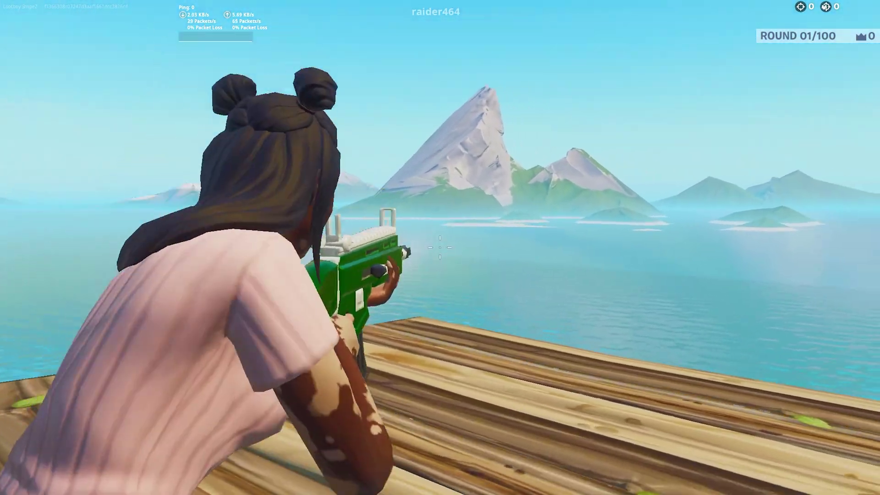
pyautogui.press('1')
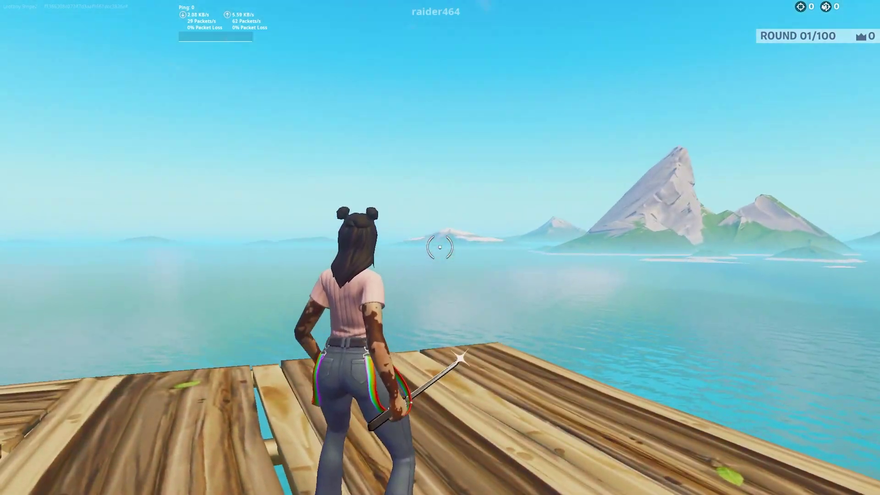
pyautogui.press('Escape')
# - Turn Anonymous Mode off in Fortnite's Account and Privacy settings
pyautogui.click(24, 416)
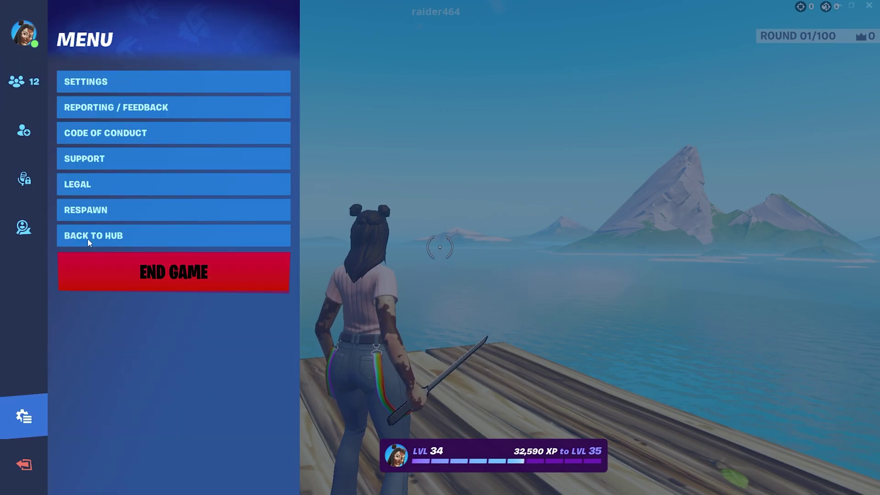
pyautogui.click(123, 83)
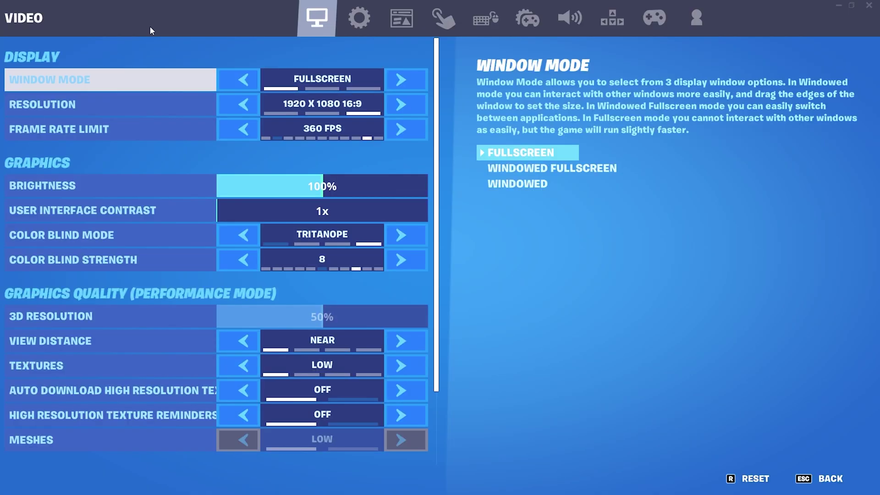
pyautogui.click(700, 29)
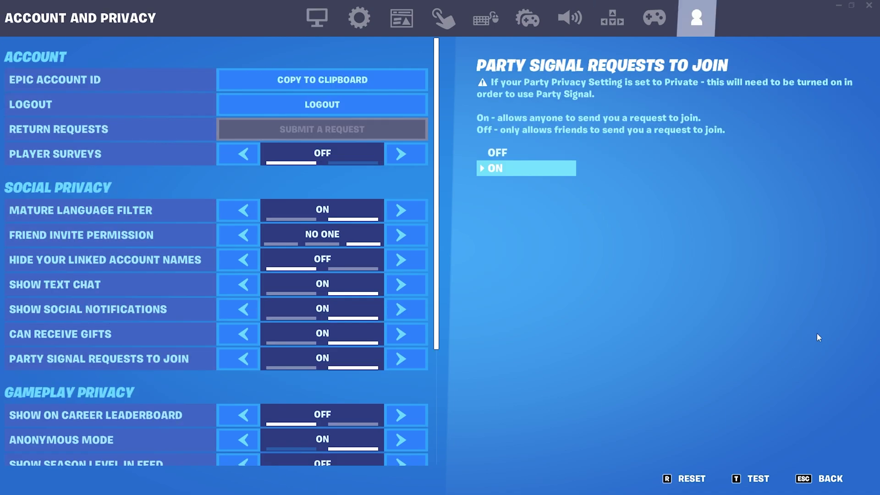
pyautogui.scroll(-3, 186, 253)
pyautogui.scroll(-2, 196, 259)
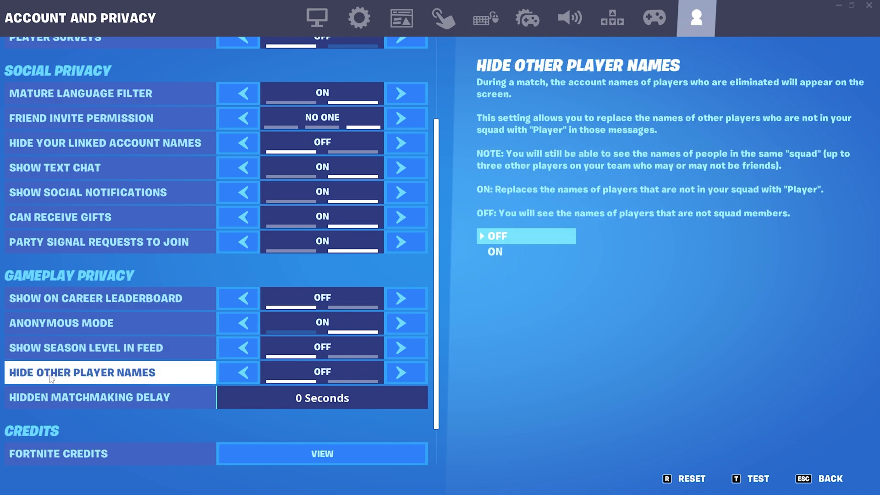
pyautogui.scroll(1, 234, 334)
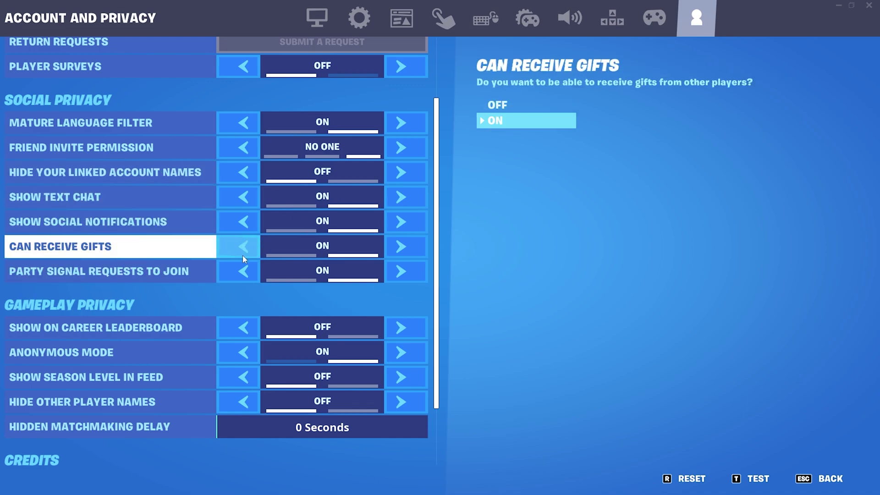
pyautogui.scroll(1, 243, 255)
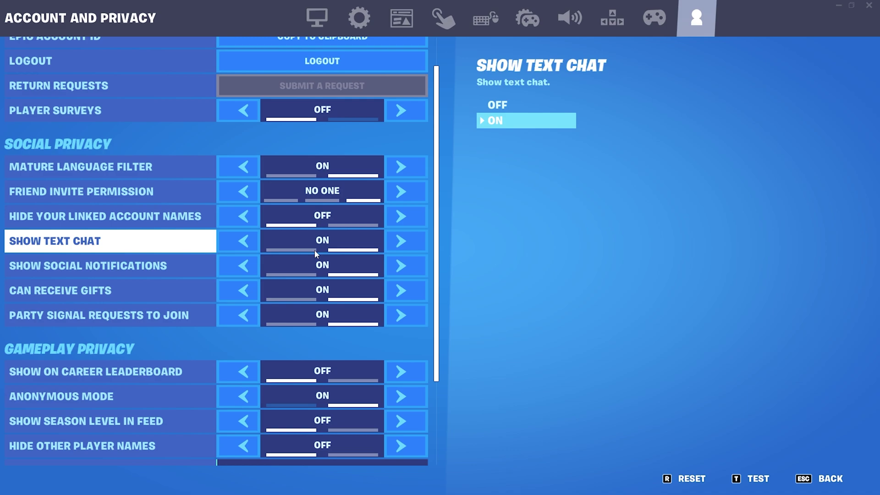
pyautogui.scroll(1, 321, 275)
pyautogui.scroll(-3, 285, 234)
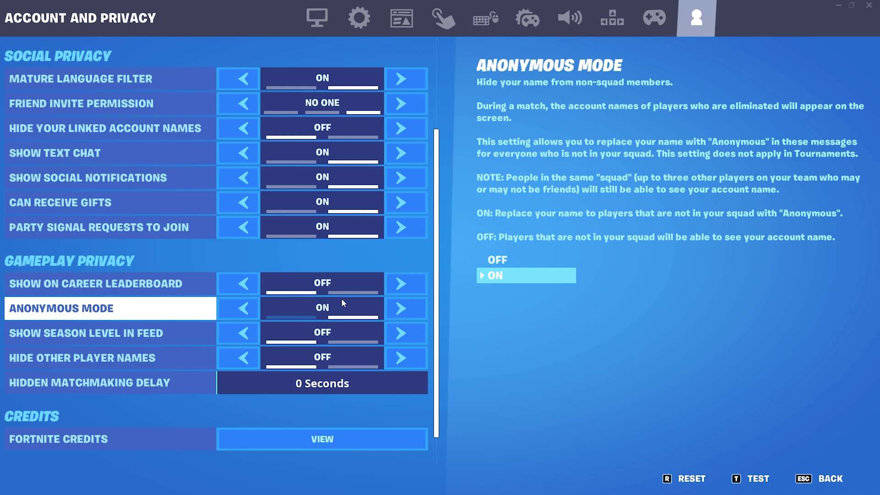
pyautogui.click(338, 297)
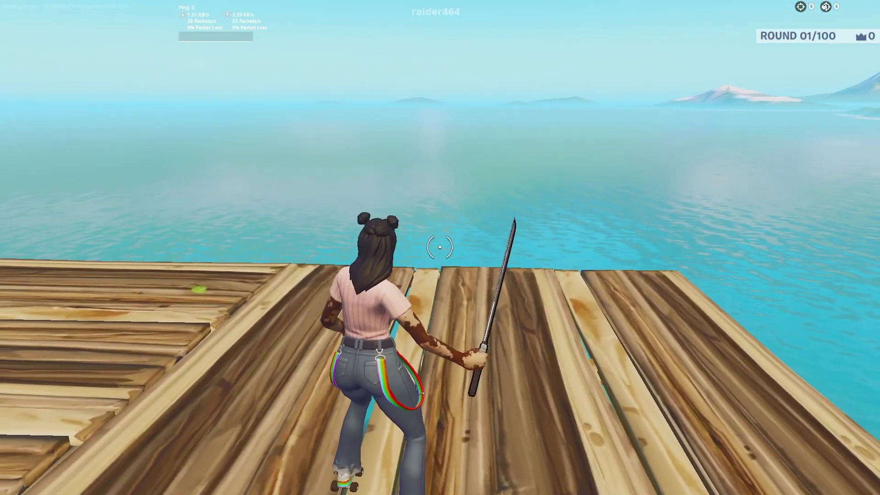
# - Climb by building wooden walls, ramps and floors, briefly switching to the gun and back
pyautogui.click(440, 248)
pyautogui.click(440, 247)
pyautogui.click(440, 248)
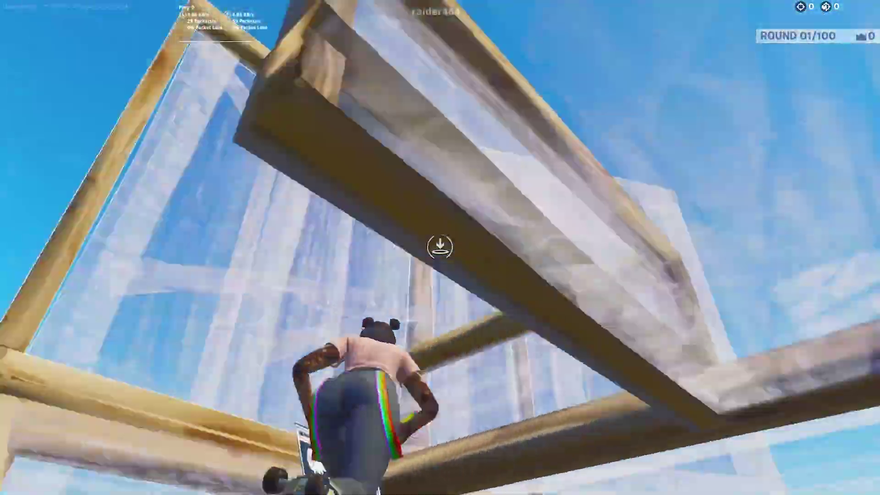
pyautogui.click(440, 247)
pyautogui.click(440, 247)
pyautogui.click(440, 248)
pyautogui.click(440, 248)
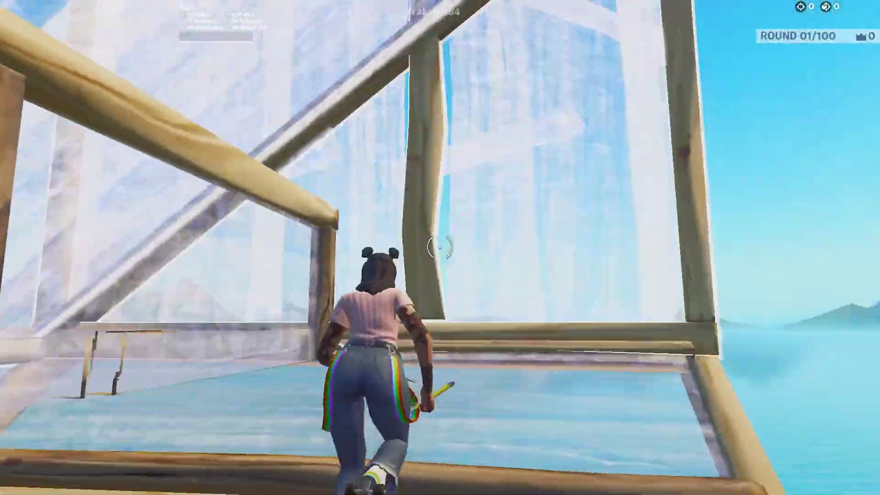
pyautogui.click(440, 248)
pyautogui.click(440, 248)
pyautogui.press('1')
pyautogui.press('q')
pyautogui.click(440, 248)
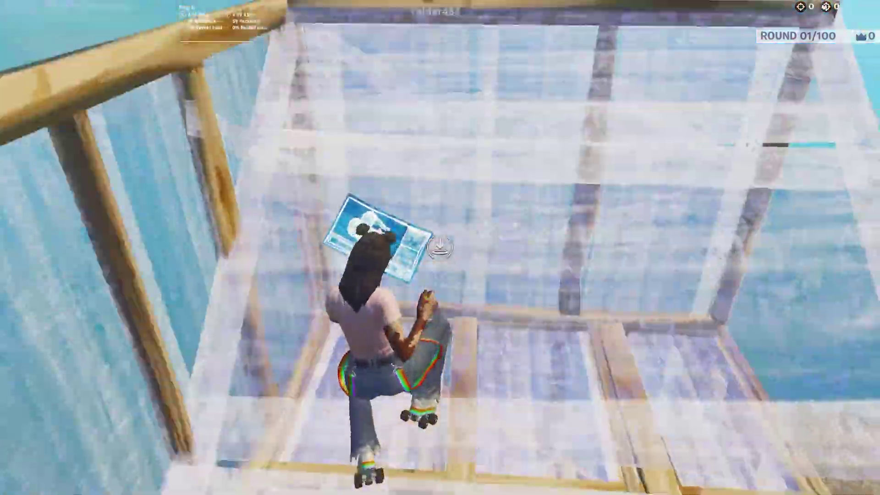
pyautogui.click(440, 247)
pyautogui.click(440, 247)
pyautogui.click(440, 247)
pyautogui.click(440, 248)
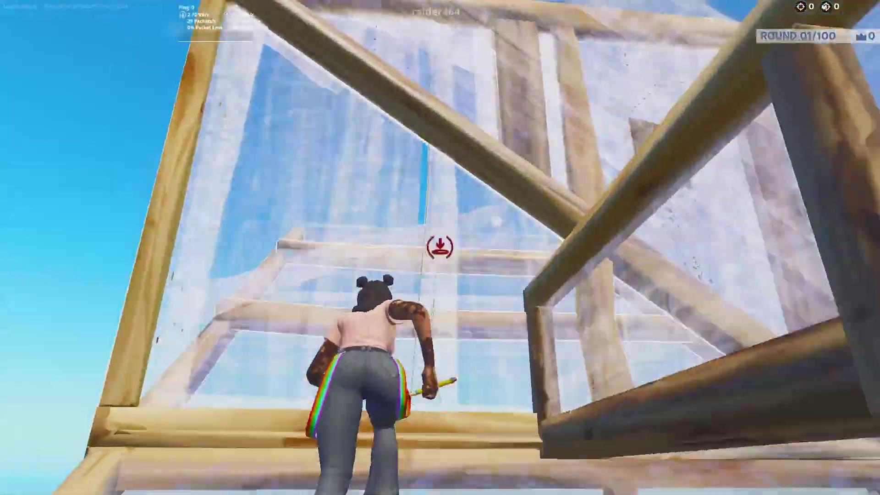
pyautogui.click(440, 248)
# - Edit the wall in front by selecting its lower-middle tile
pyautogui.press('g')
pyautogui.click(440, 247)
pyautogui.click(440, 248)
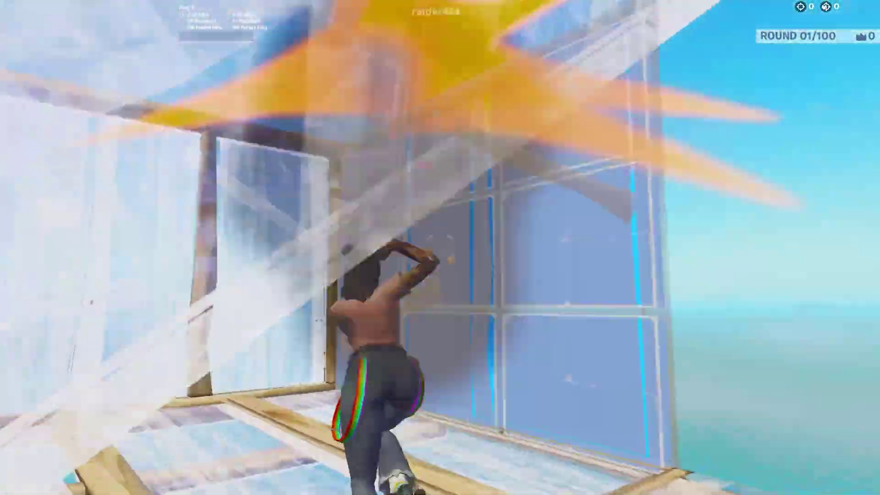
# - Keep climbing with walls, ramps and floors while turning over the water
pyautogui.click(440, 248)
pyautogui.click(440, 247)
pyautogui.click(440, 247)
pyautogui.click(440, 248)
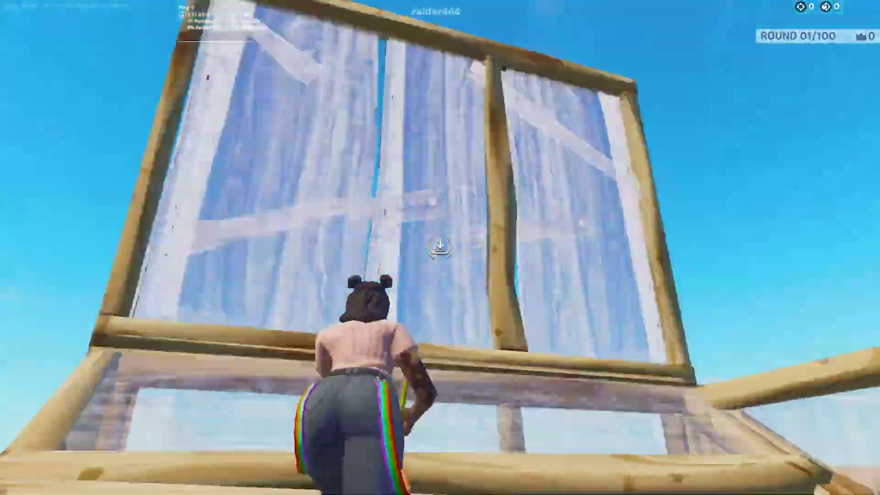
pyautogui.click(440, 247)
pyautogui.click(440, 247)
pyautogui.click(440, 248)
pyautogui.click(440, 247)
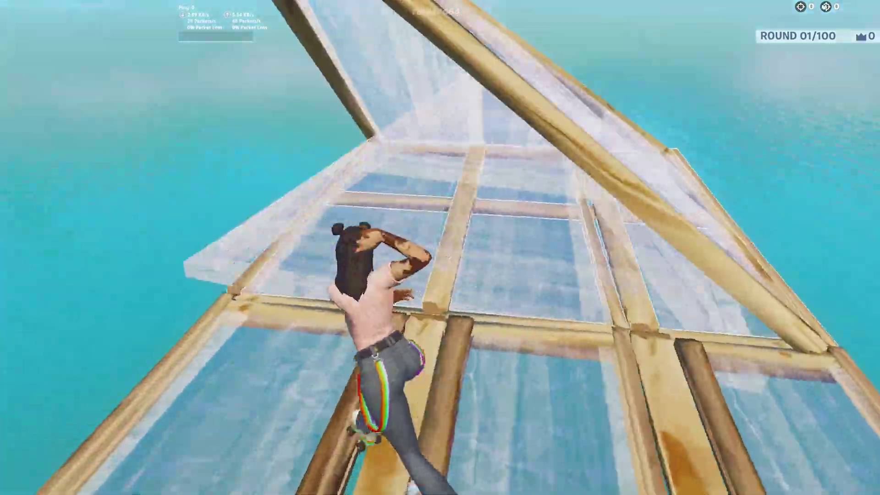
pyautogui.click(440, 247)
pyautogui.click(440, 248)
pyautogui.click(440, 247)
pyautogui.click(440, 247)
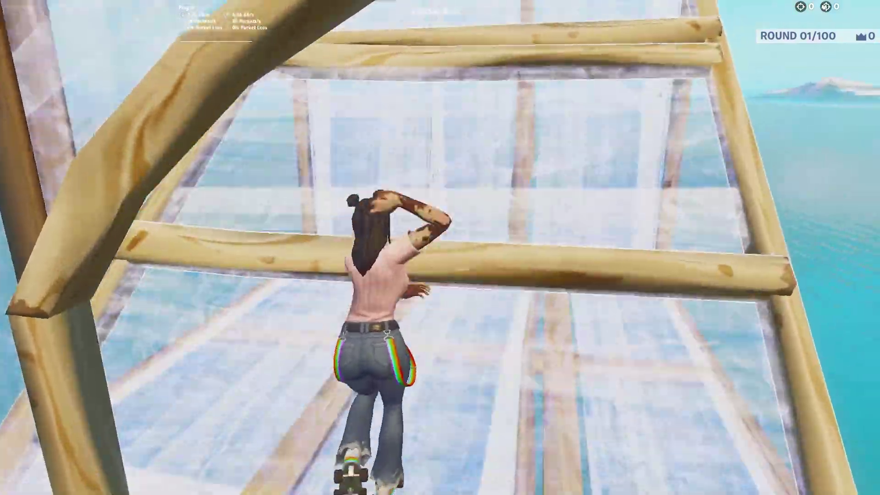
pyautogui.click(440, 248)
pyautogui.click(440, 247)
pyautogui.click(440, 247)
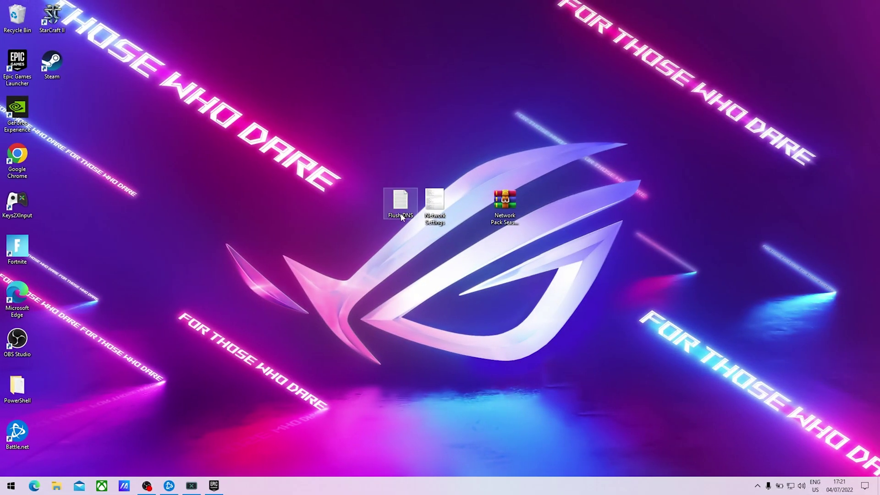
# - Open the Flush DNS text file from the desktop in Notepad
pyautogui.doubleClick(400, 202)
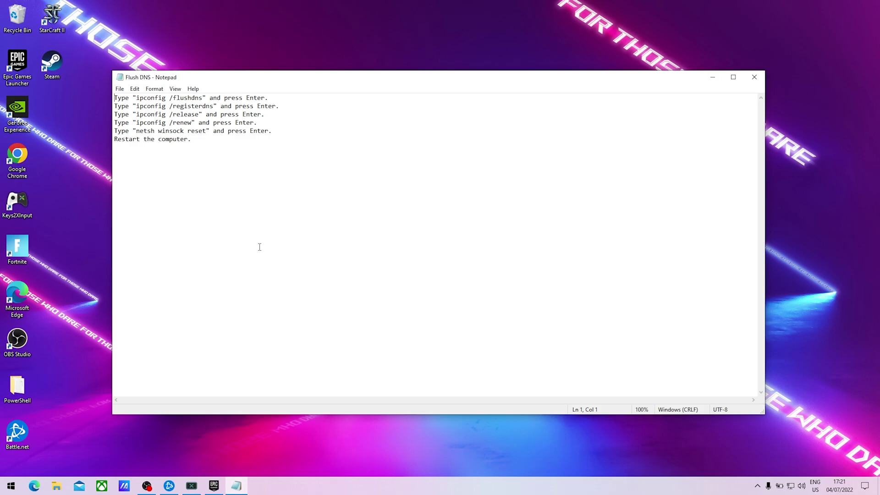
# - Search for cmd and launch Command Prompt as administrator
pyautogui.press('super')
pyautogui.write('cmd')
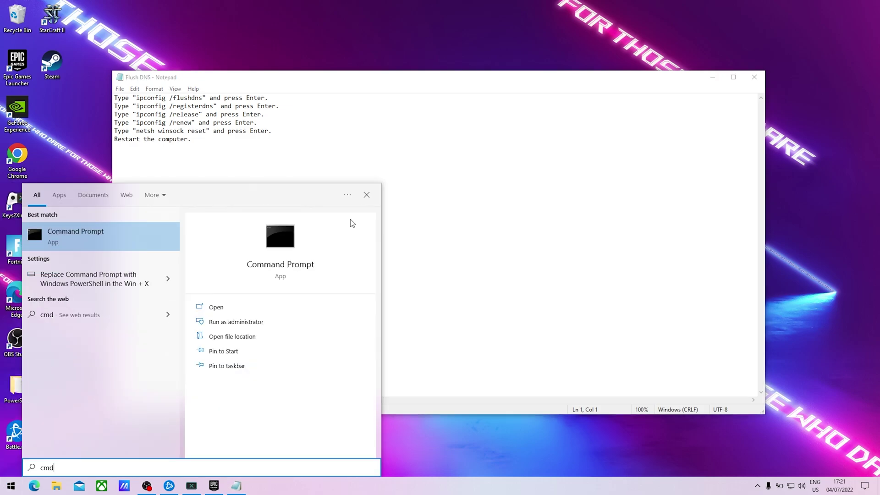
pyautogui.rightClick(75, 234)
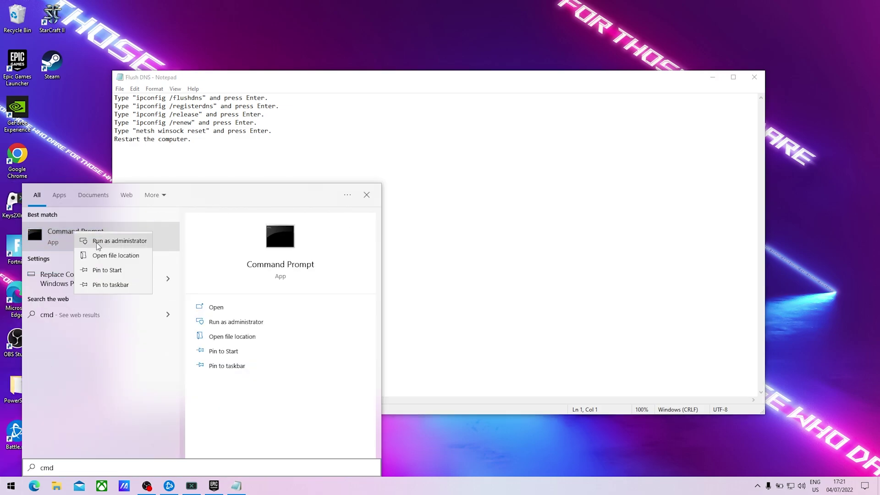
pyautogui.press('Escape')
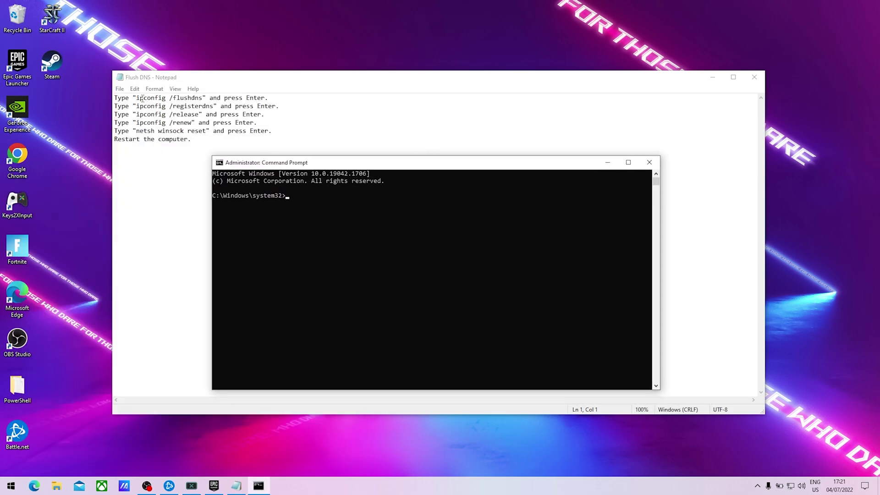
# - Run ipconfig /flushdns and ipconfig /registerdns from the notes in the admin prompt
pyautogui.moveTo(137, 98); pyautogui.dragTo(176, 98)
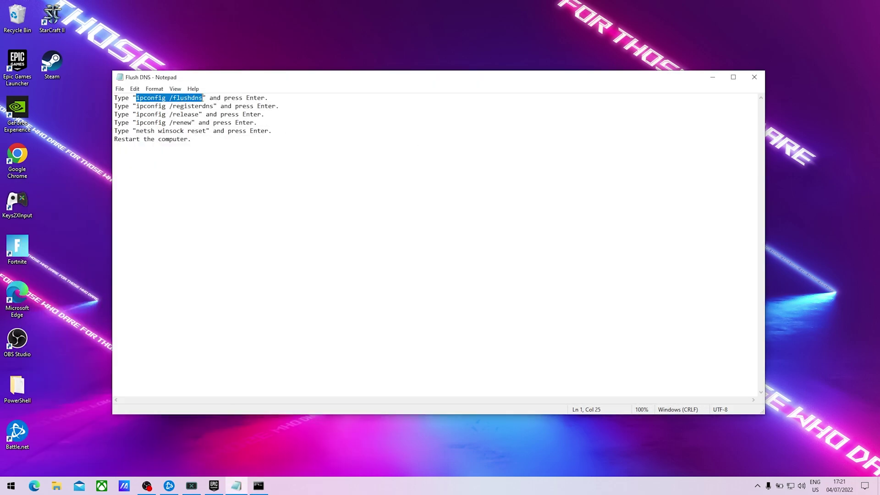
pyautogui.click(266, 483)
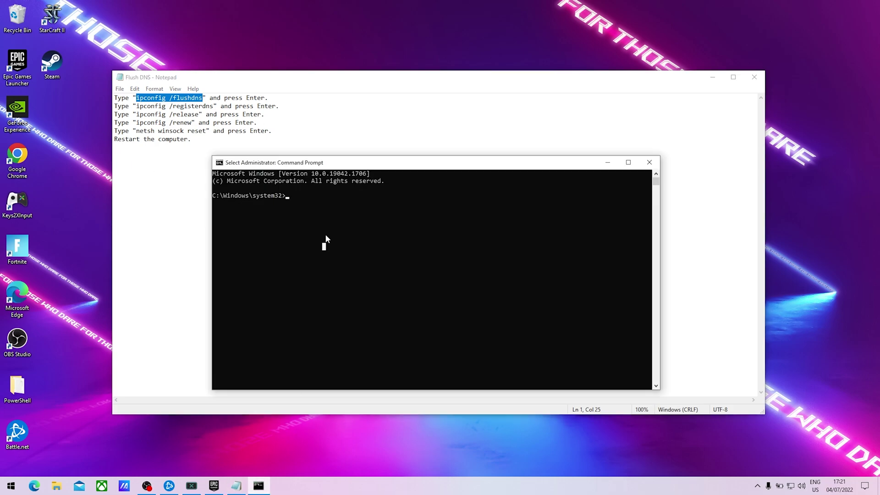
pyautogui.press('Return')
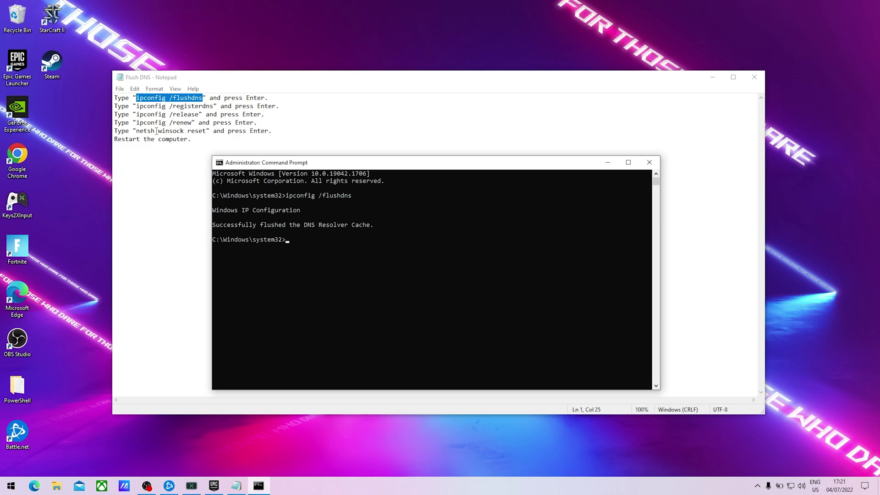
pyautogui.moveTo(137, 106); pyautogui.dragTo(167, 105)
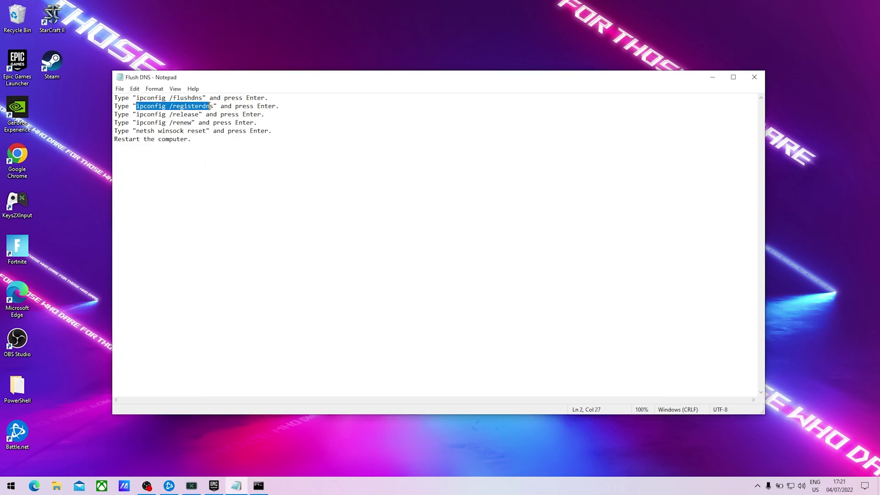
pyautogui.click(259, 487)
pyautogui.write('ipconfig /registerdns')
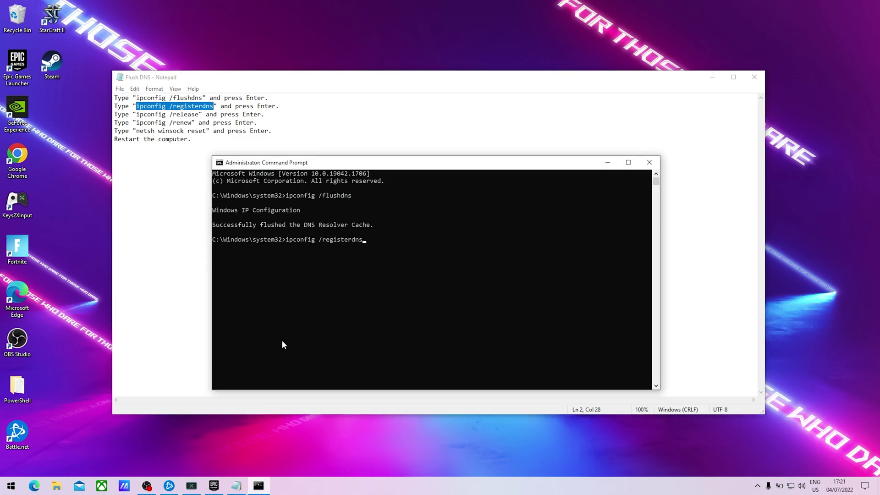
pyautogui.click(157, 181)
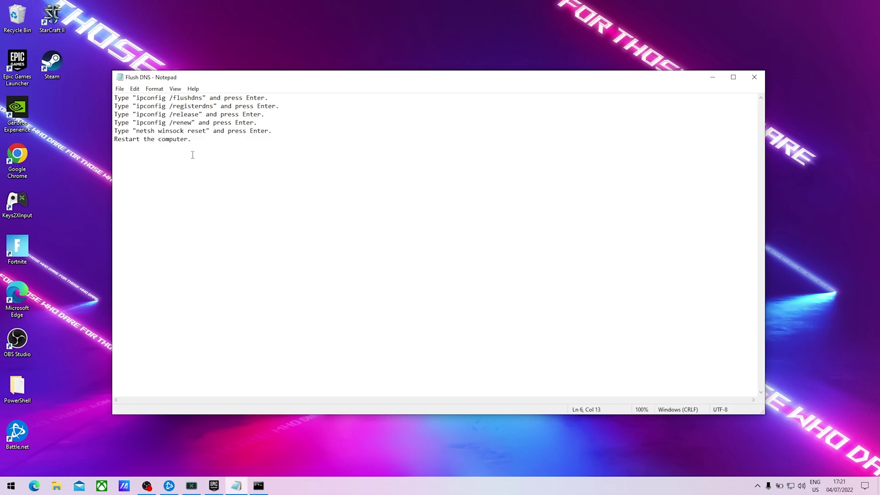